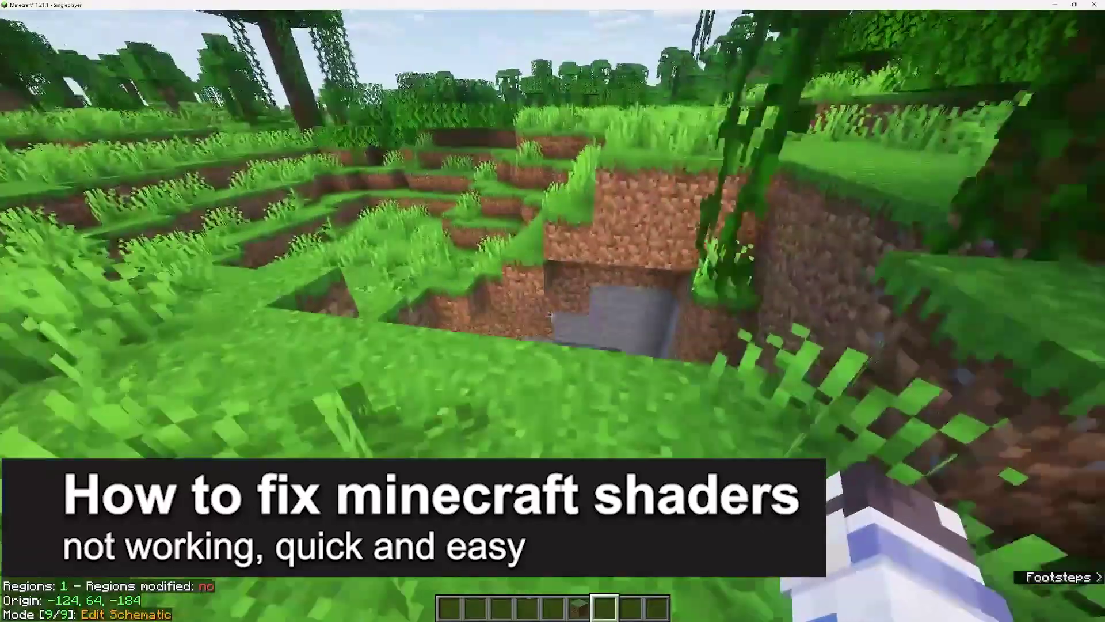
In Shader Pack Settings, raise the Complementary Reimagined profile from Potato through Very Low to Low.
{"action": "key", "text": "Escape"}
{"action": "left_click", "coordinate": [494, 276]}
{"action": "left_click", "coordinate": [518, 170]}
{"action": "left_click", "coordinate": [387, 30]}
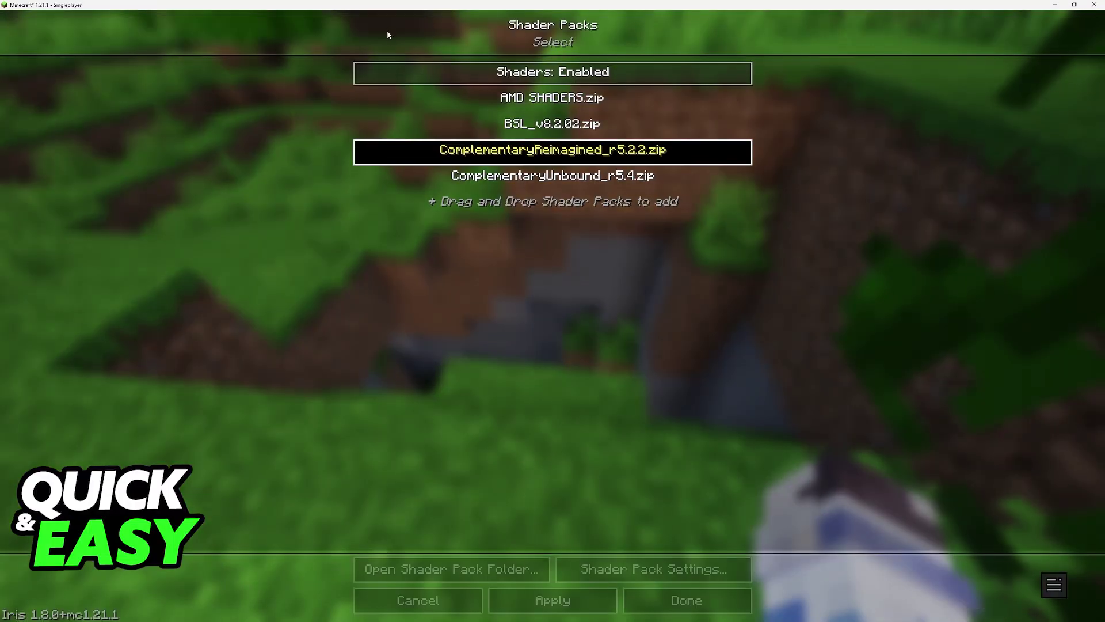
{"action": "left_click", "coordinate": [653, 569]}
{"action": "left_click", "coordinate": [452, 163]}
{"action": "left_click", "coordinate": [452, 164]}
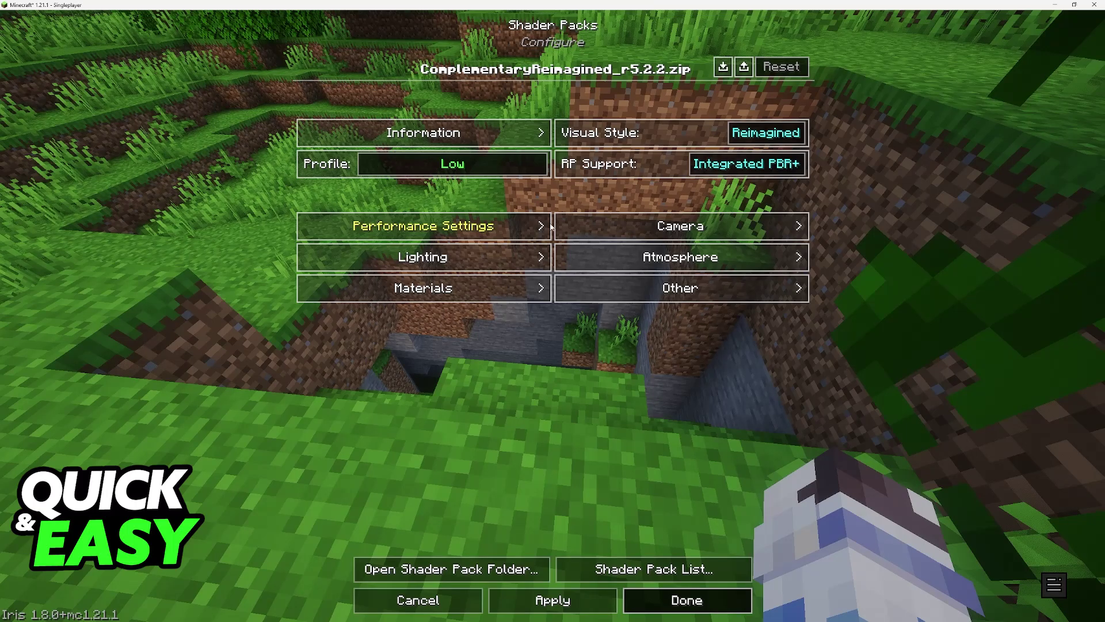
Return to the jungle with the F3 debug overlay and walk south to test the shaders.
{"action": "key", "text": "Escape"}
{"action": "key", "text": "Escape"}
{"action": "key", "text": "Escape"}
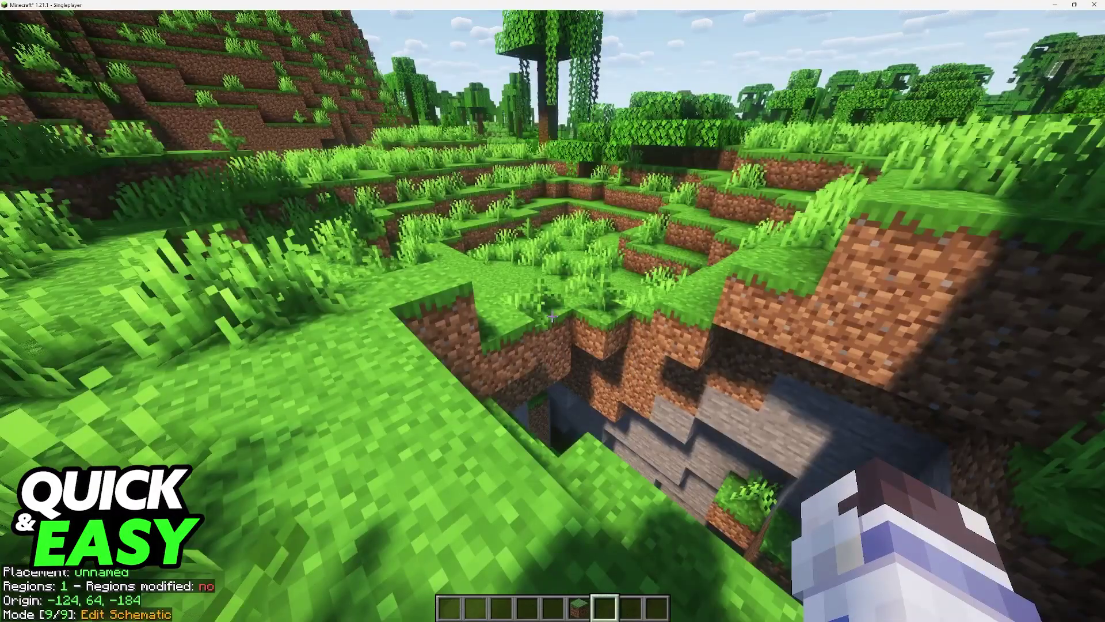
{"action": "key", "text": "F3"}
{"action": "key", "text": "w"}
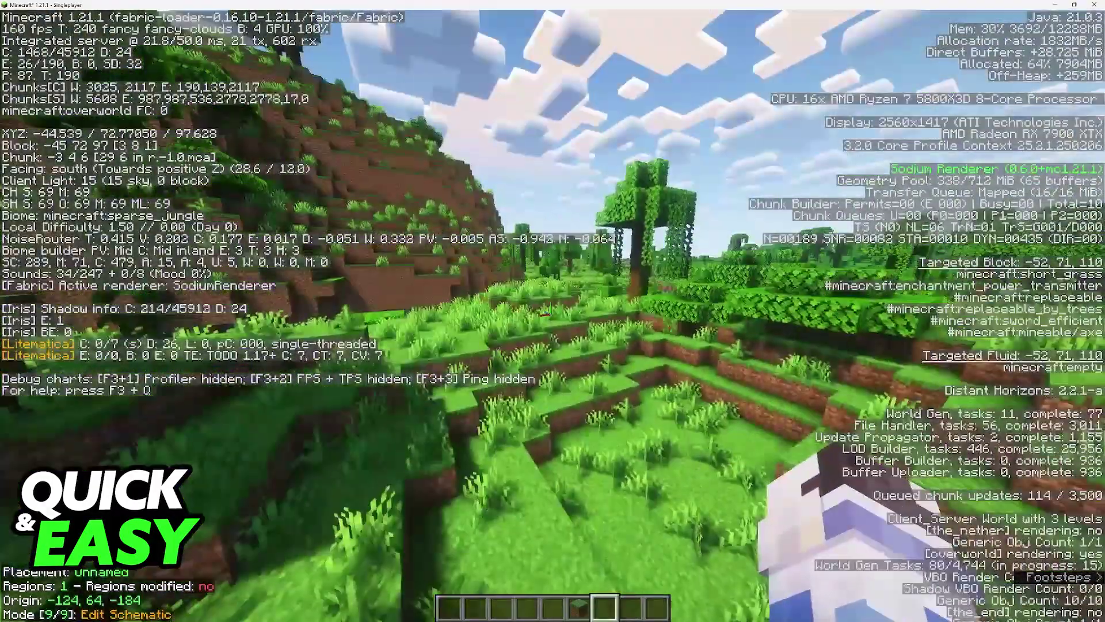
{"action": "key", "text": "w"}
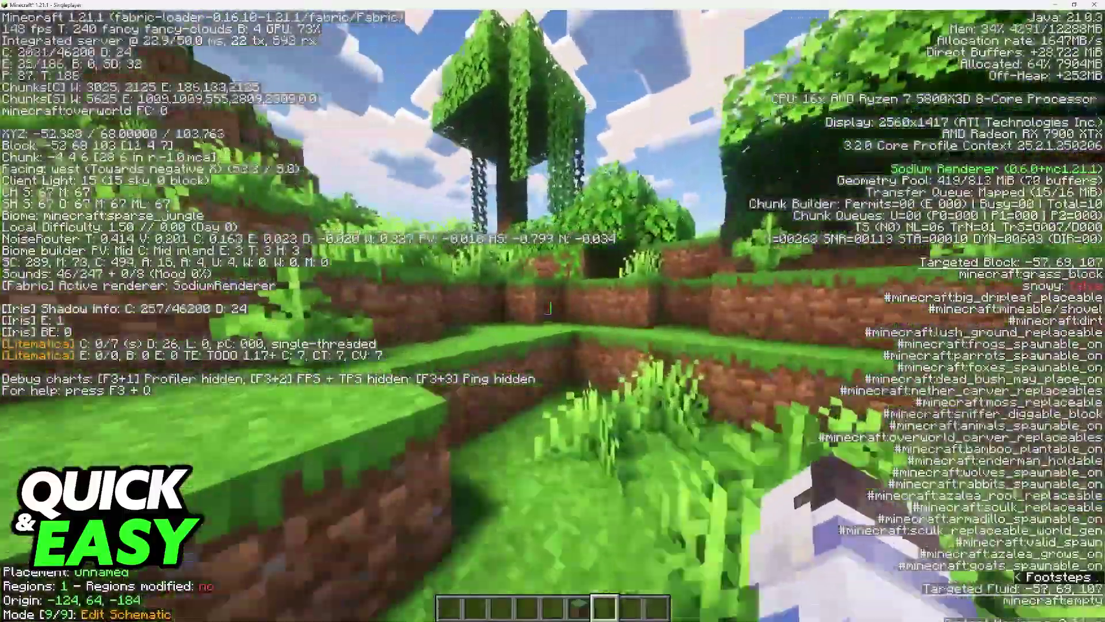
{"action": "key", "text": "w"}
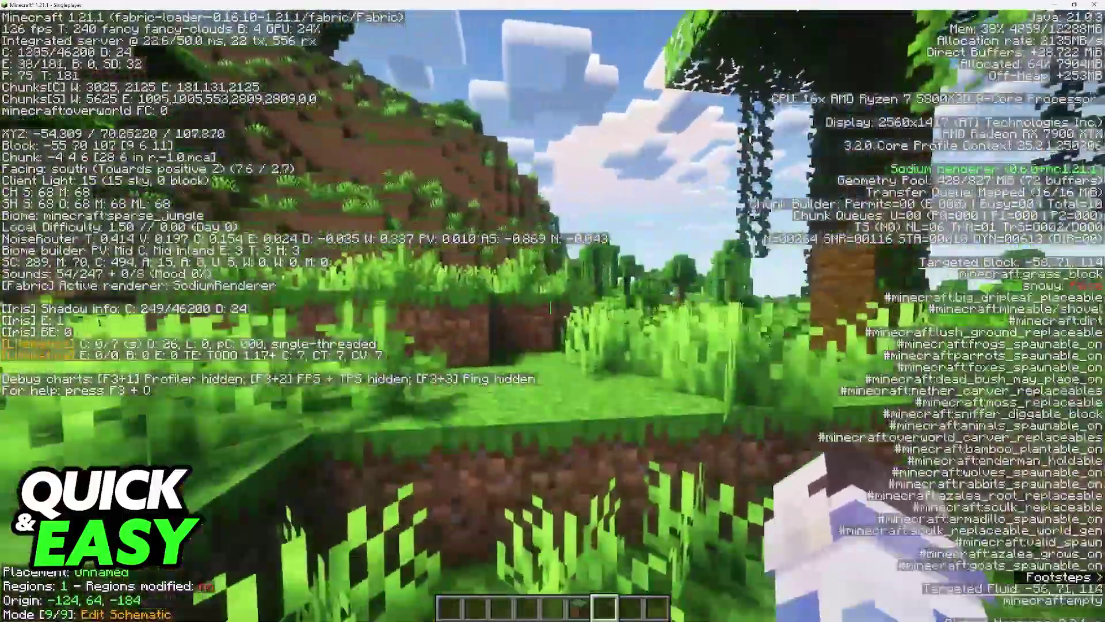
{"action": "key", "text": "w"}
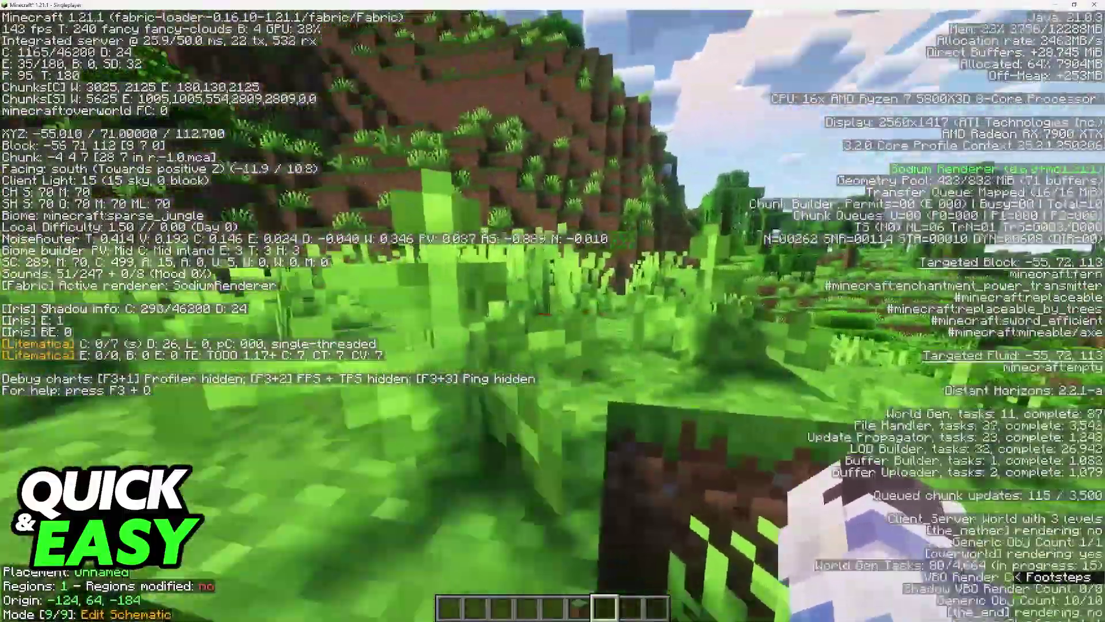
Walk south-west and west downhill through the jungle, then pause the game.
{"action": "key", "text": "w"}
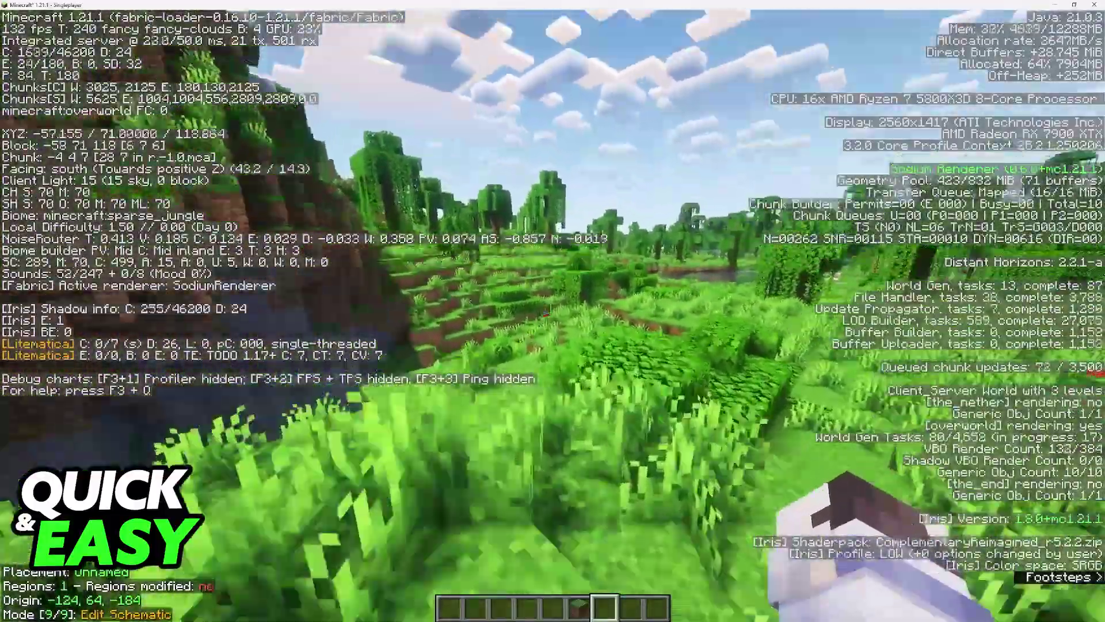
{"action": "key", "text": "w"}
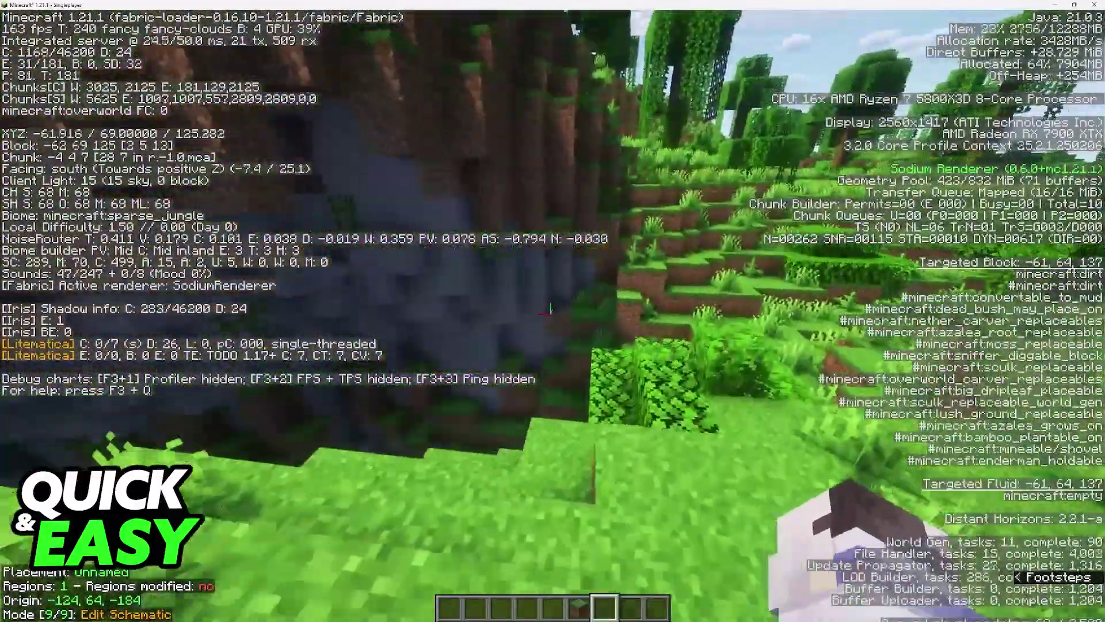
{"action": "key", "text": "w"}
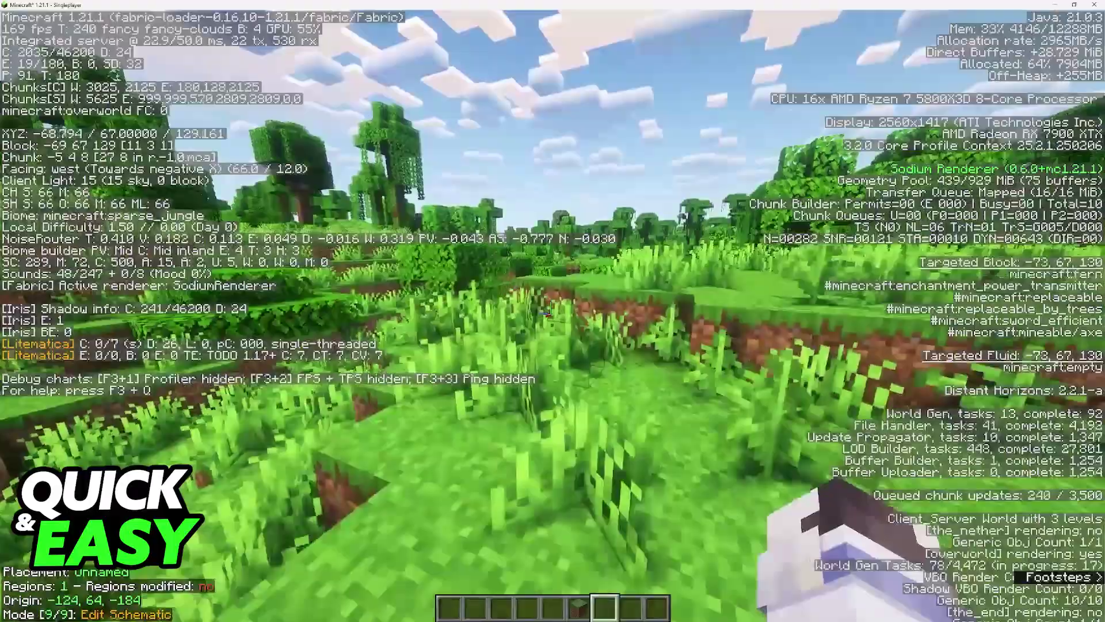
{"action": "key", "text": "w"}
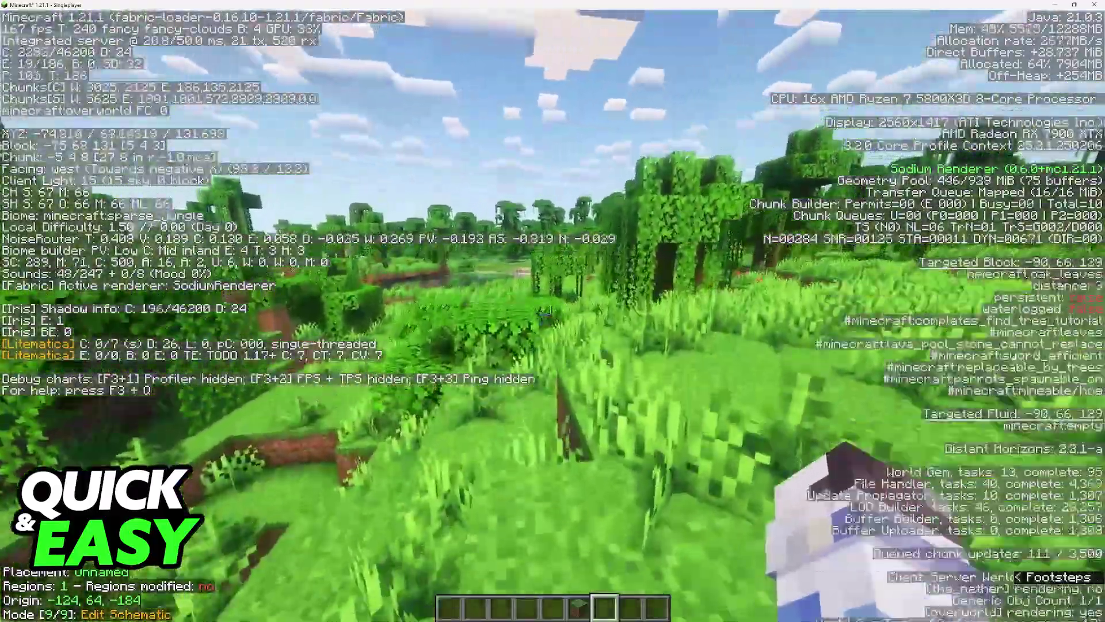
{"action": "key", "text": "w"}
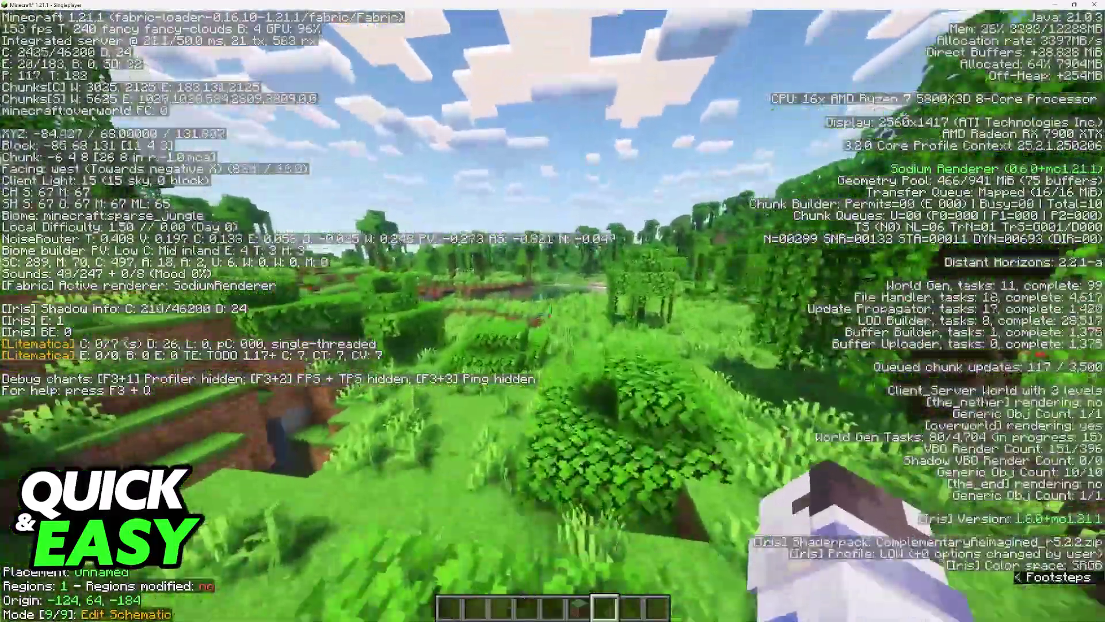
{"action": "key", "text": "Escape"}
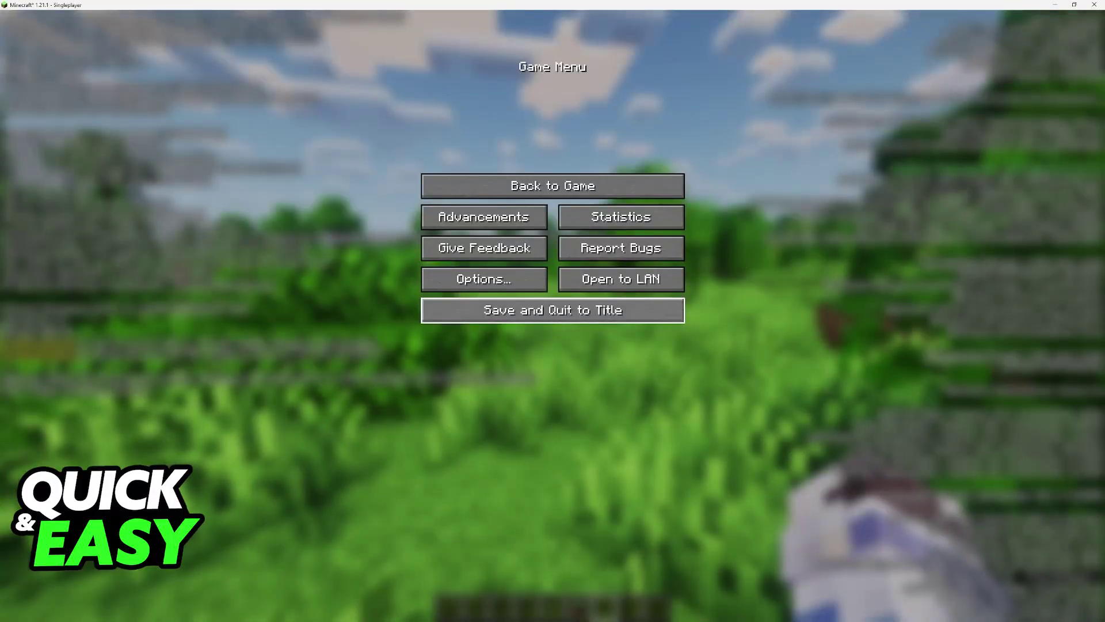
Save and quit to title, then go to Options > Video Settings > Shader Packs.
{"action": "key", "text": "Return"}
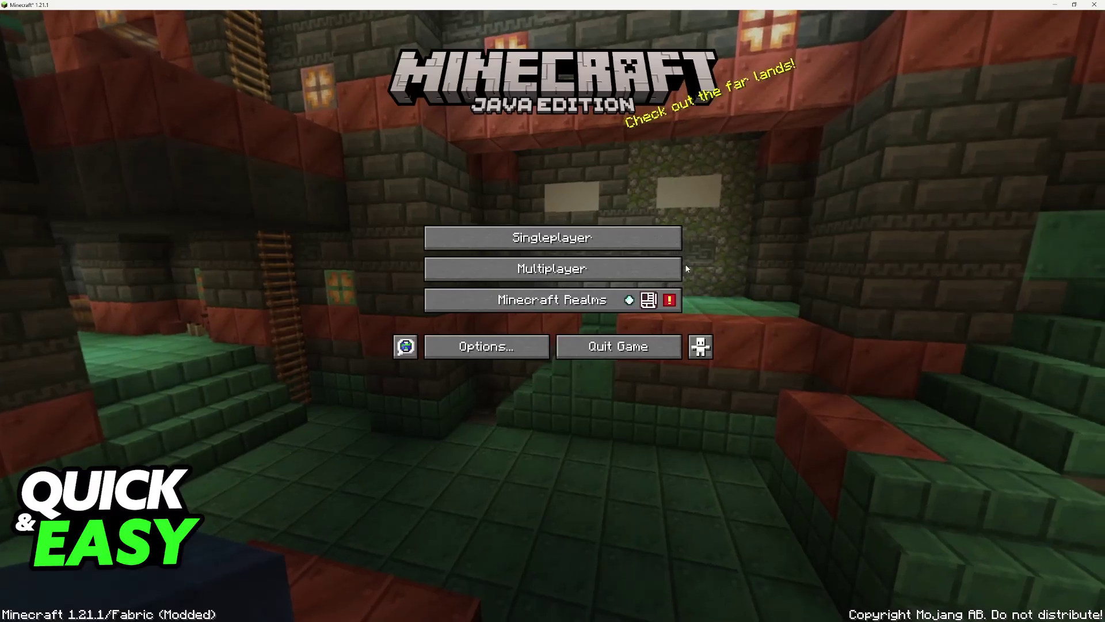
{"action": "left_click", "coordinate": [486, 346]}
{"action": "left_click", "coordinate": [454, 170]}
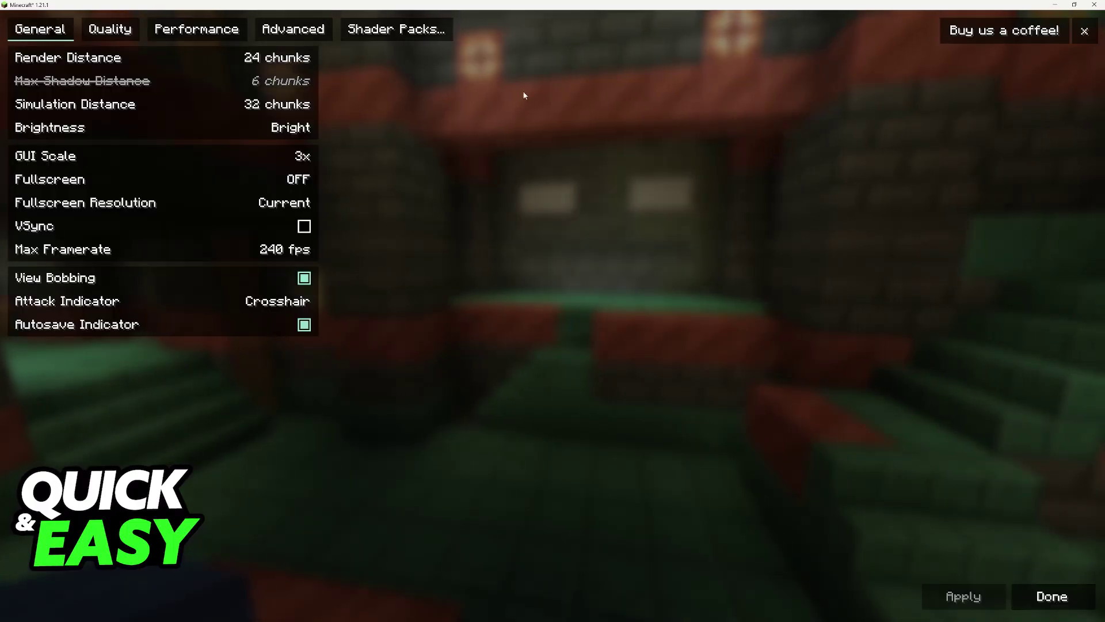
{"action": "left_click", "coordinate": [396, 32]}
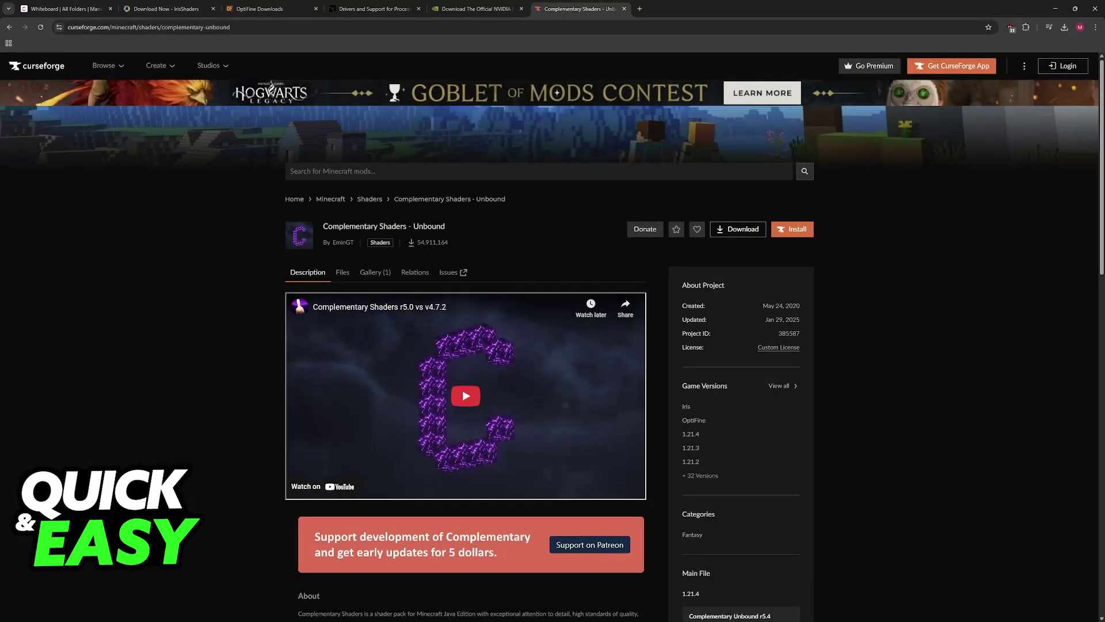
Review the Iris Shaders and OptiFine download pages, then check the AMD and NVIDIA driver pages.
{"action": "left_click", "coordinate": [259, 8]}
{"action": "left_click", "coordinate": [191, 7]}
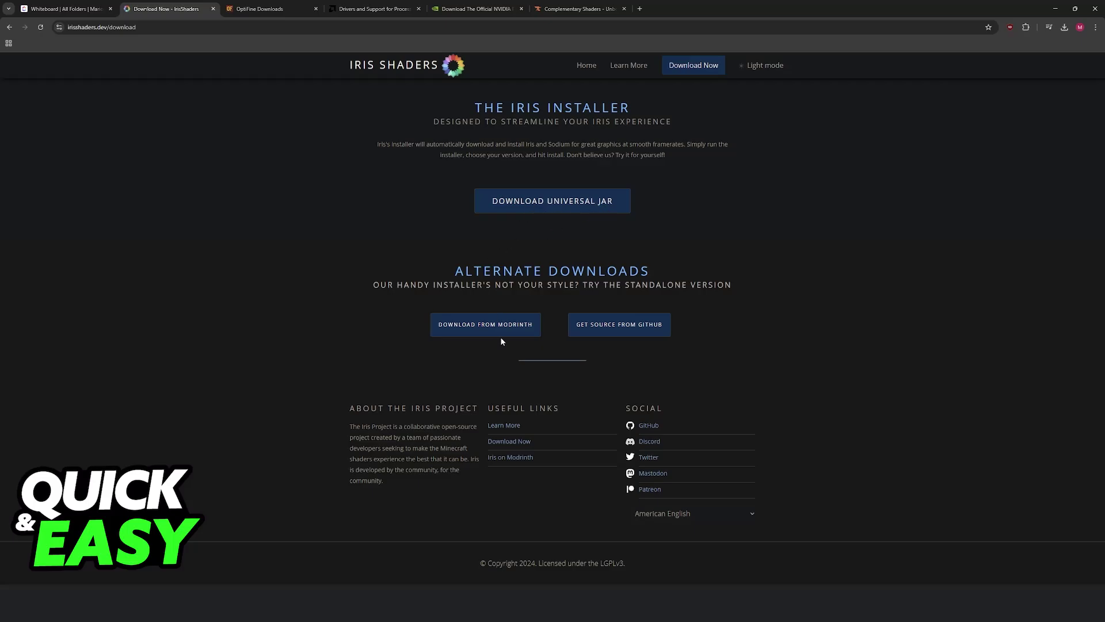
{"action": "left_click", "coordinate": [295, 4]}
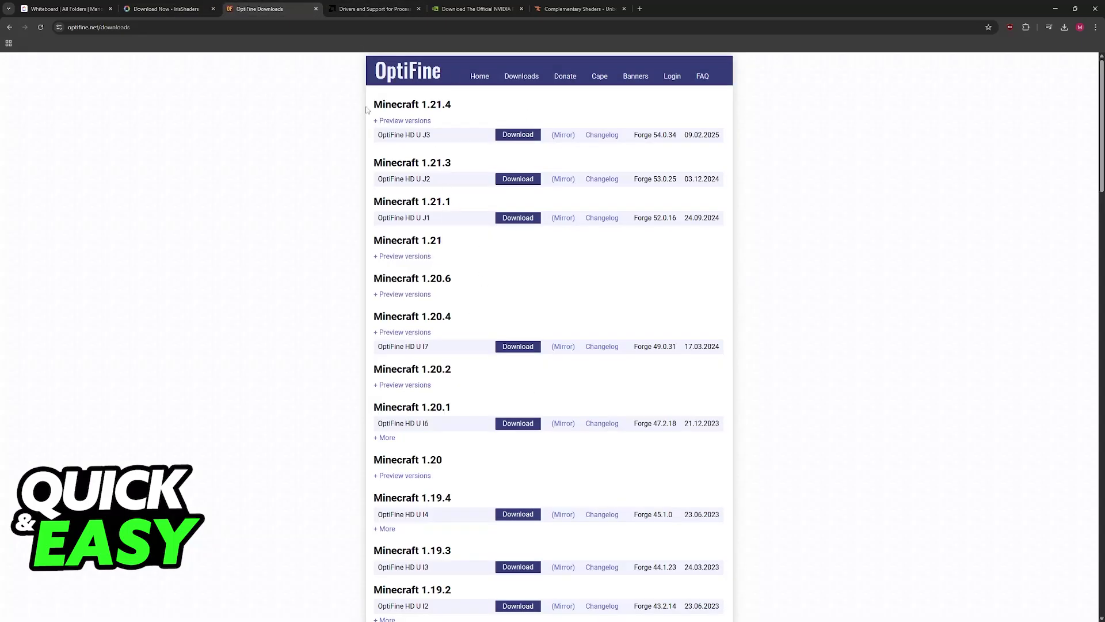
{"action": "left_click", "coordinate": [460, 110]}
{"action": "scroll", "coordinate": [474, 313], "scroll_direction": "down", "scroll_amount": 10}
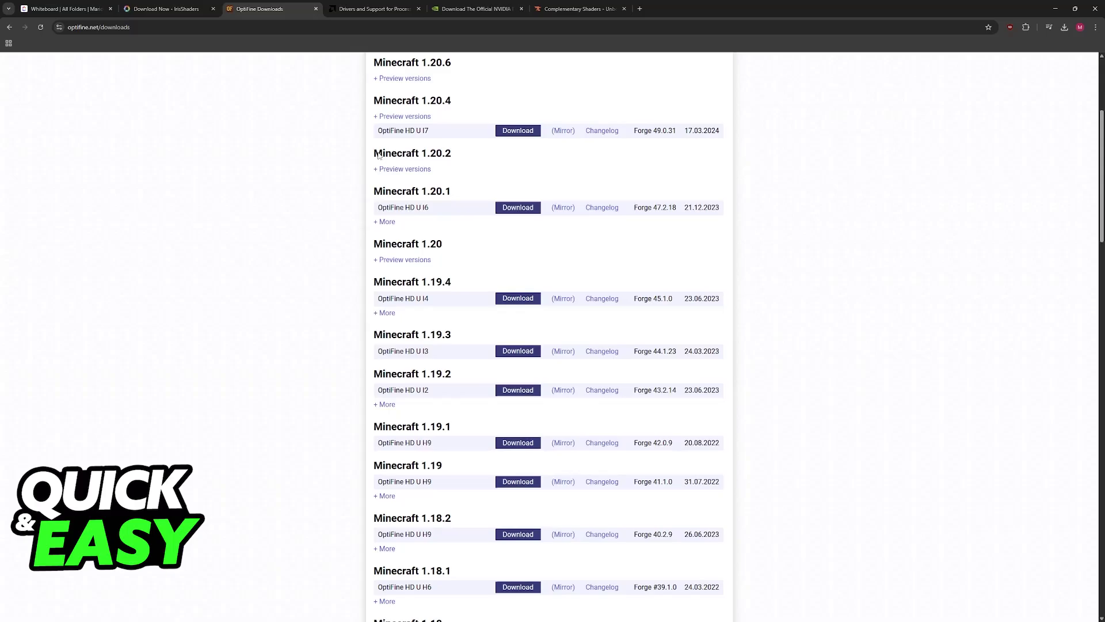
{"action": "scroll", "coordinate": [475, 314], "scroll_direction": "up", "scroll_amount": 5}
{"action": "scroll", "coordinate": [475, 313], "scroll_direction": "up", "scroll_amount": 5}
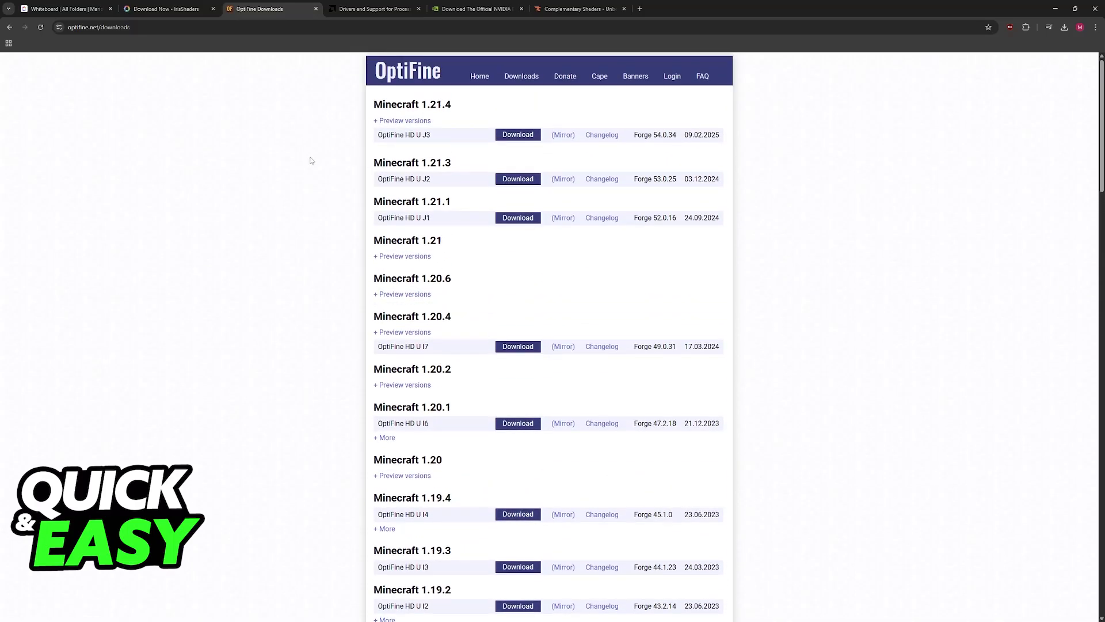
{"action": "left_click", "coordinate": [357, 7]}
{"action": "left_click", "coordinate": [447, 7]}
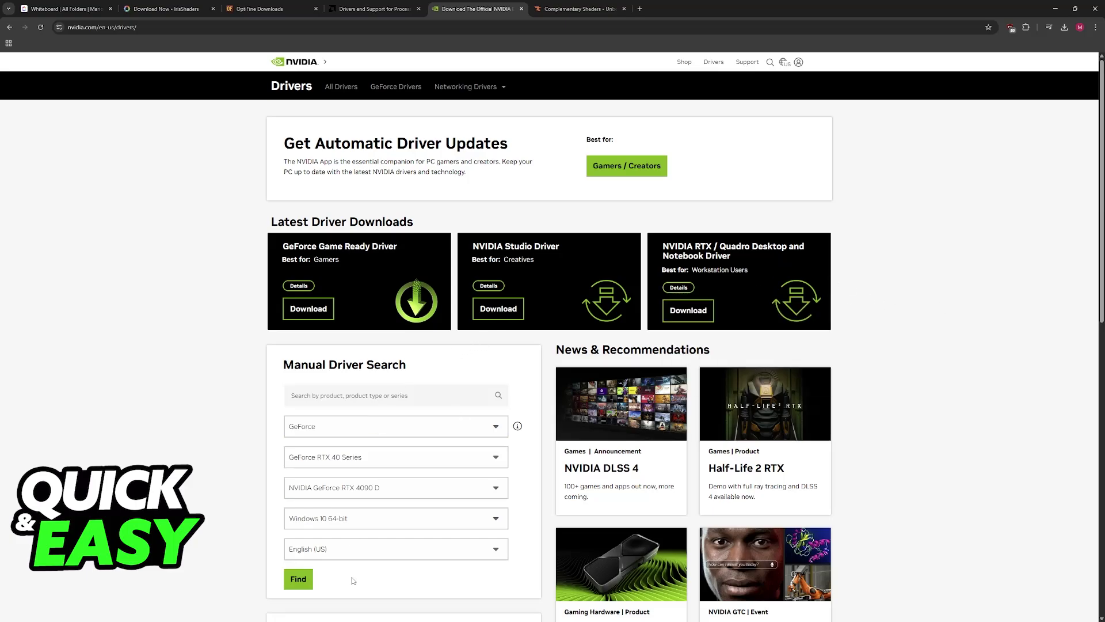
Open Device Manager from the Start context menu and select the AMD Radeon RX 7900 XTX adapter.
{"action": "mouse_move", "coordinate": [350, 615]}
{"action": "right_click", "coordinate": [448, 614]}
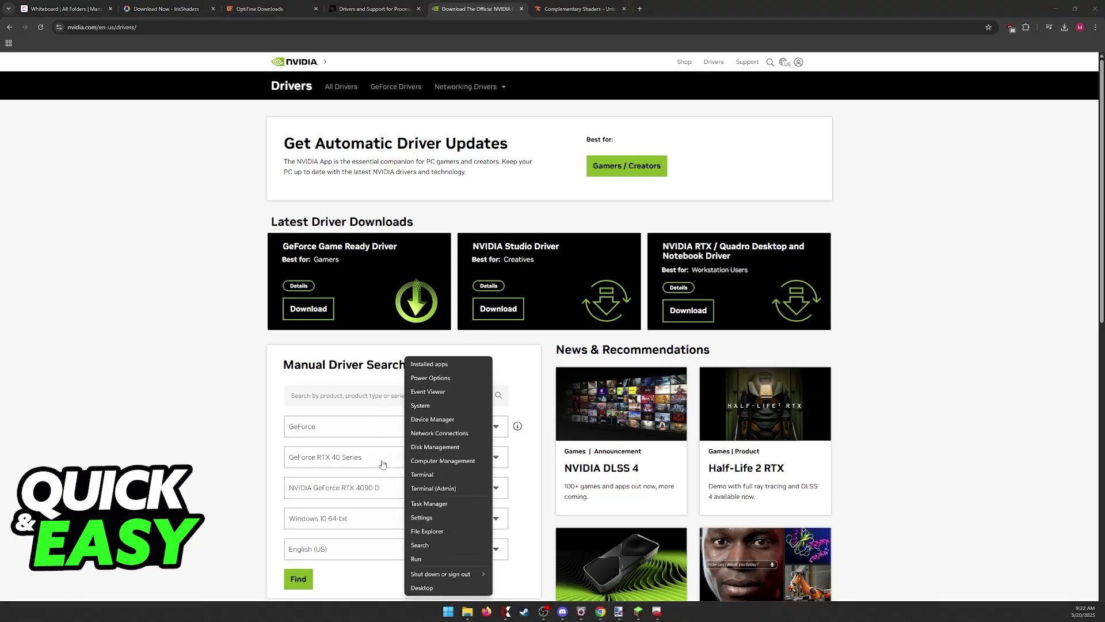
{"action": "key", "text": "m"}
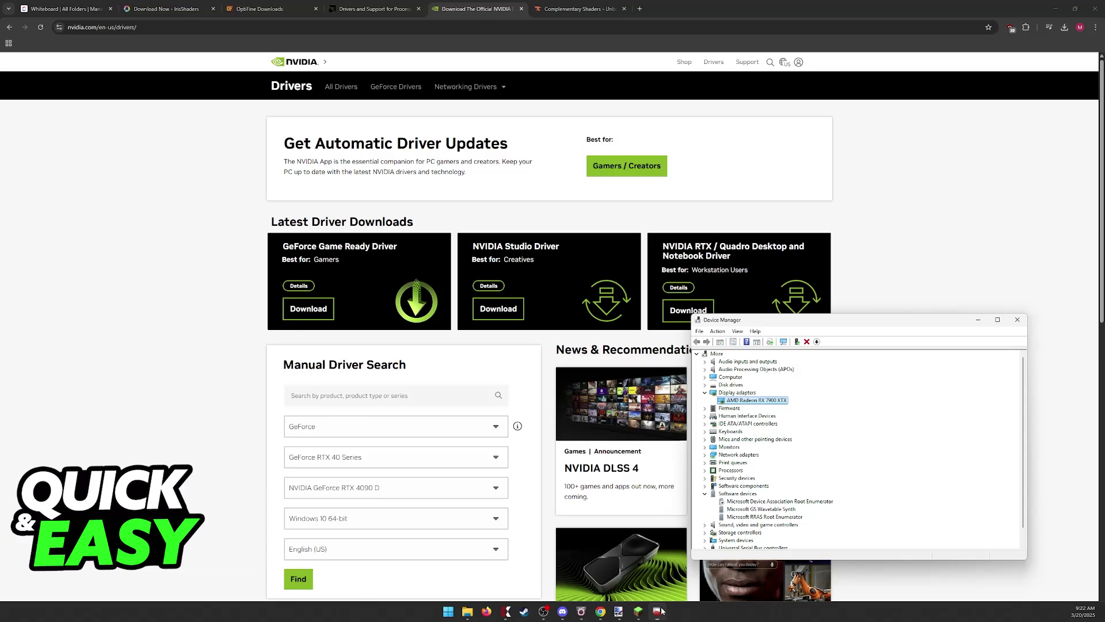
{"action": "double_click", "coordinate": [712, 393]}
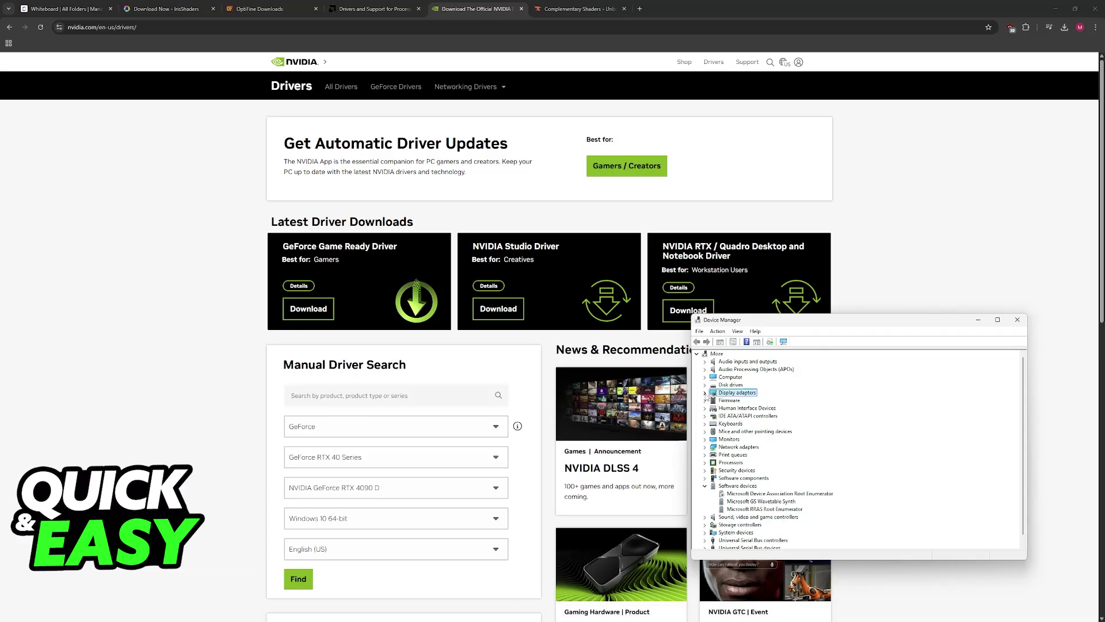
{"action": "left_click", "coordinate": [704, 392]}
{"action": "left_click", "coordinate": [735, 400]}
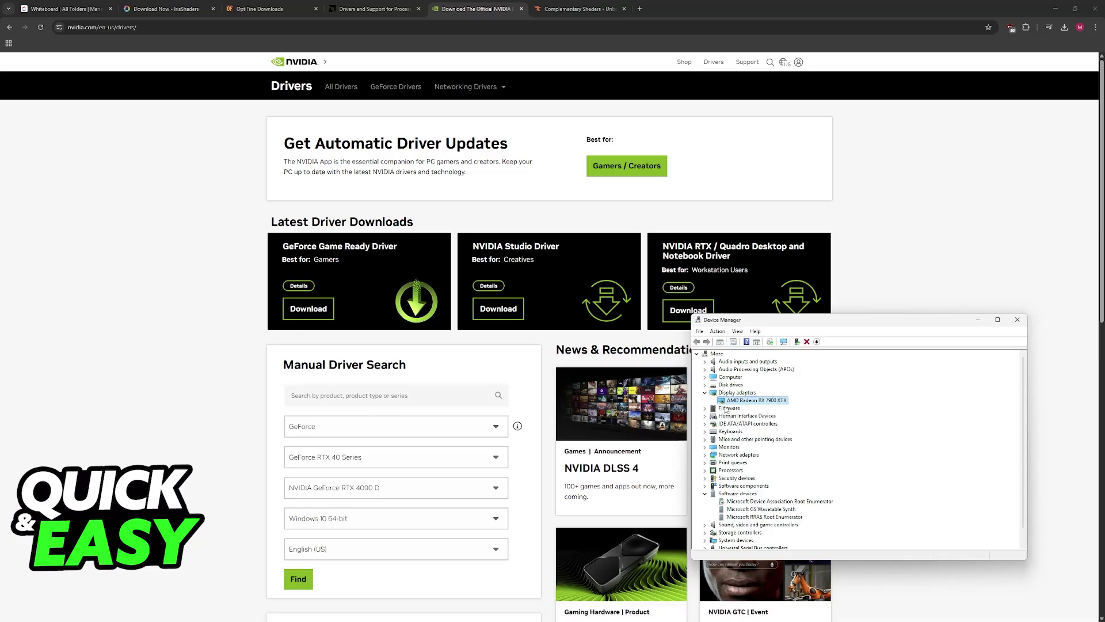
Set AMD's product search to Graphics, Radeon RX, Radeon RX 7000 Series, AMD Radeon RX 7900 XTX.
{"action": "left_click", "coordinate": [374, 9]}
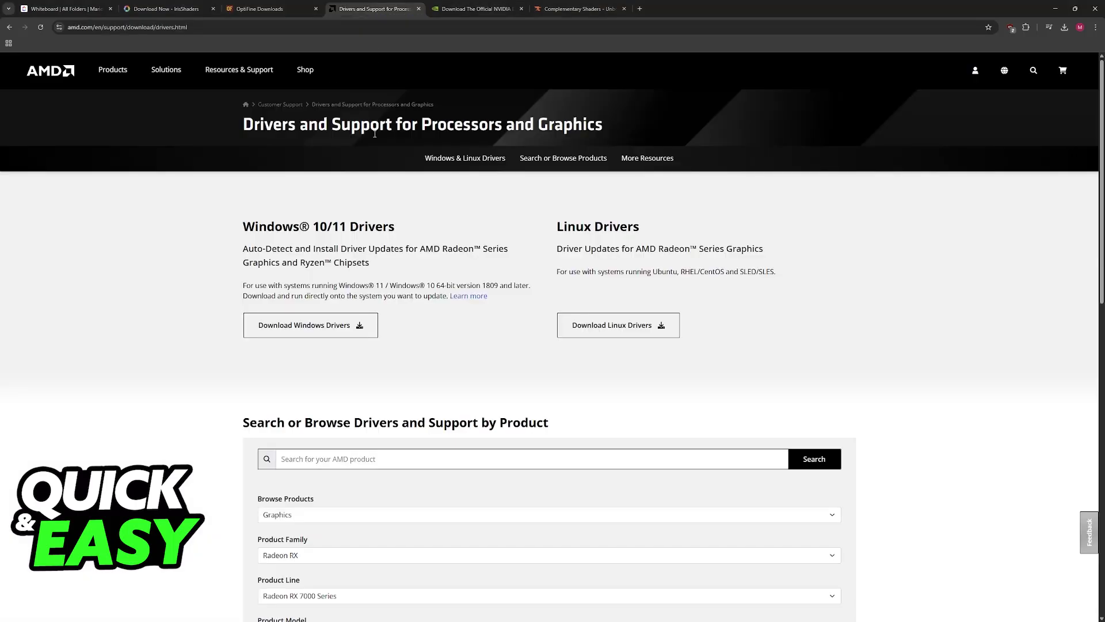
{"action": "scroll", "coordinate": [332, 292], "scroll_direction": "down", "scroll_amount": 2}
{"action": "left_click", "coordinate": [338, 392]}
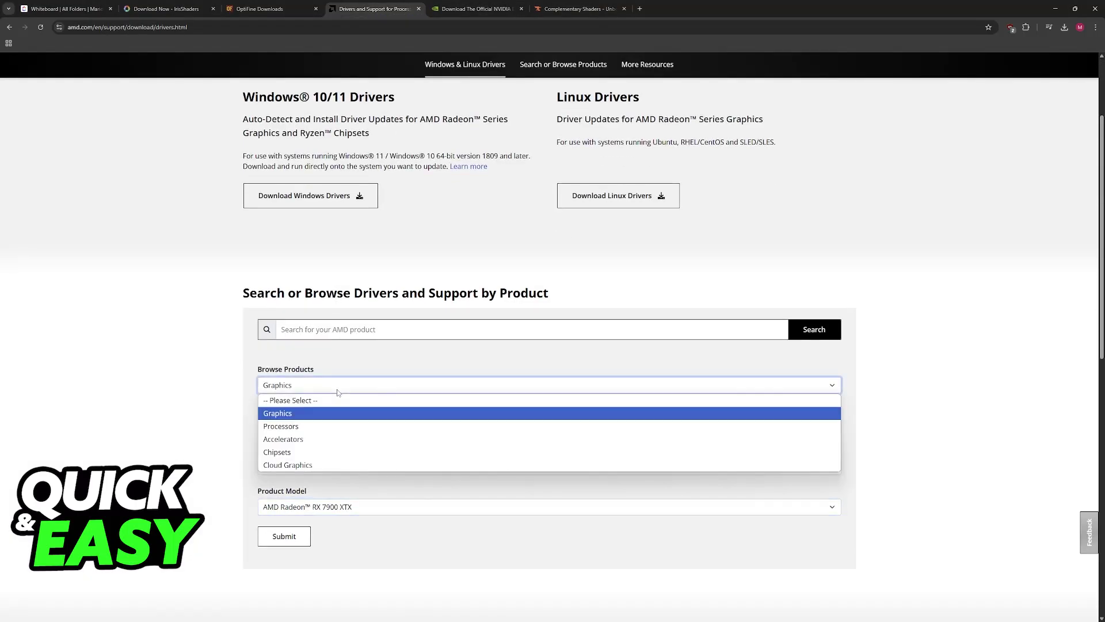
{"action": "left_click", "coordinate": [322, 419]}
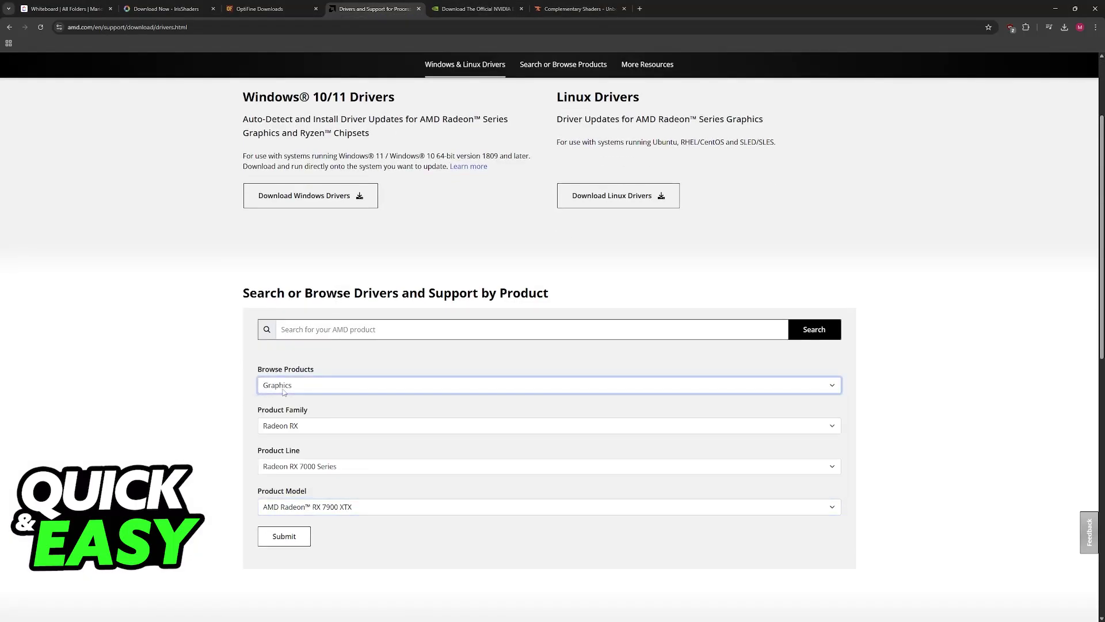
{"action": "left_click", "coordinate": [303, 429]}
{"action": "left_click", "coordinate": [300, 461]}
{"action": "left_click", "coordinate": [300, 466]}
{"action": "left_click", "coordinate": [302, 507]}
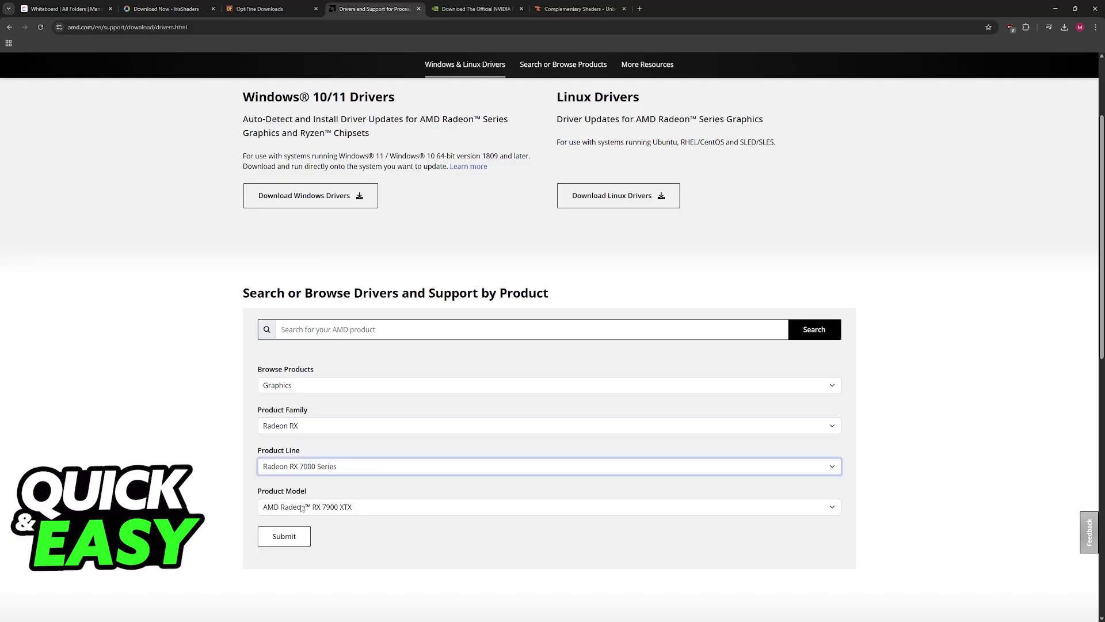
{"action": "left_click", "coordinate": [301, 507]}
Submit the AMD RX 7900 XTX driver search, then confirm NVIDIA's manual search keeps GeForce RTX 4090 D.
{"action": "left_click", "coordinate": [331, 322]}
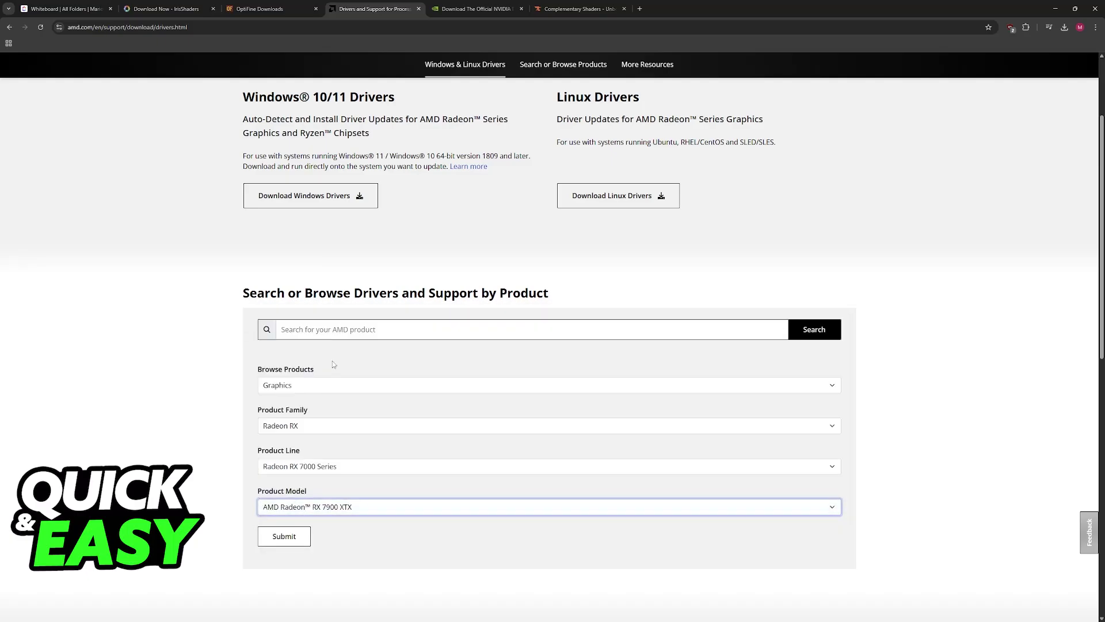
{"action": "left_click", "coordinate": [304, 526]}
{"action": "left_click", "coordinate": [467, 5]}
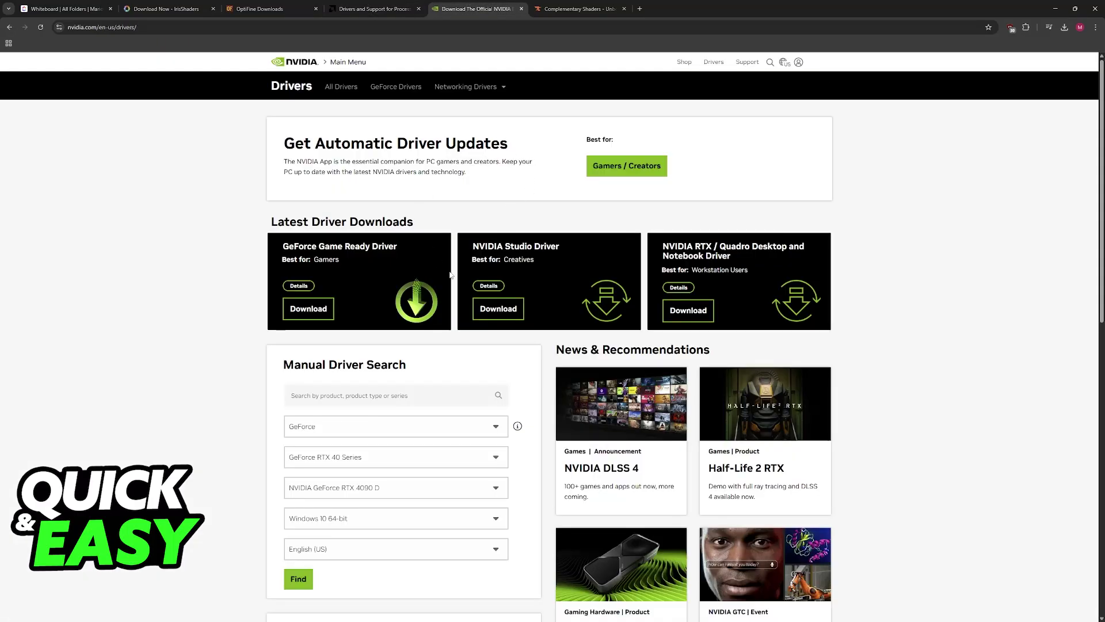
{"action": "scroll", "coordinate": [451, 275], "scroll_direction": "down", "scroll_amount": 3}
{"action": "scroll", "coordinate": [288, 284], "scroll_direction": "up", "scroll_amount": 3}
{"action": "scroll", "coordinate": [369, 288], "scroll_direction": "down", "scroll_amount": 3}
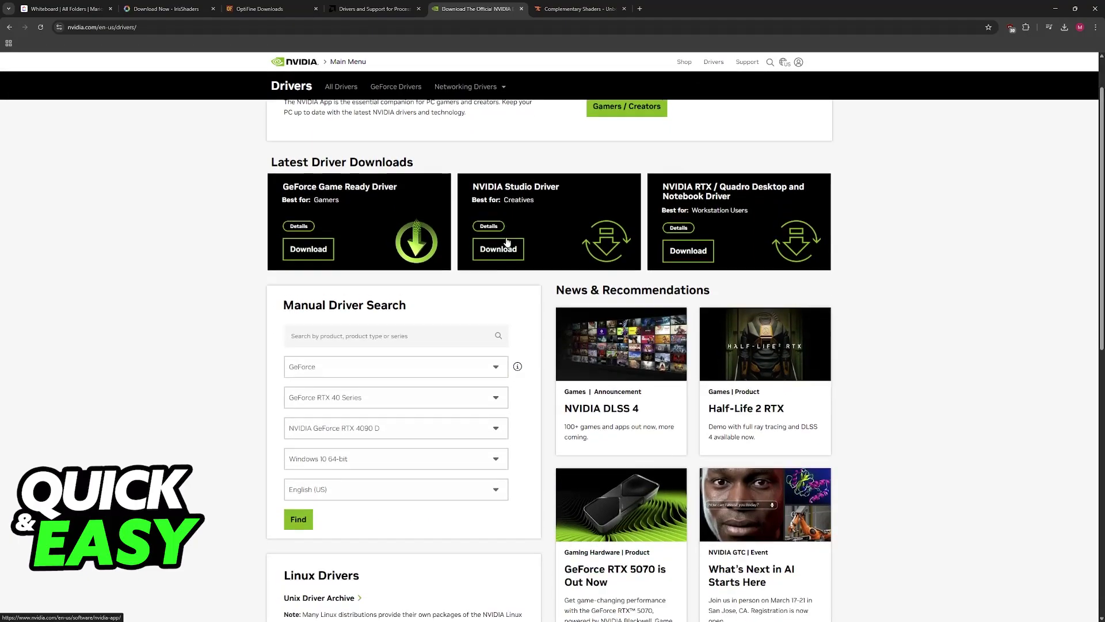
{"action": "left_click", "coordinate": [358, 282]}
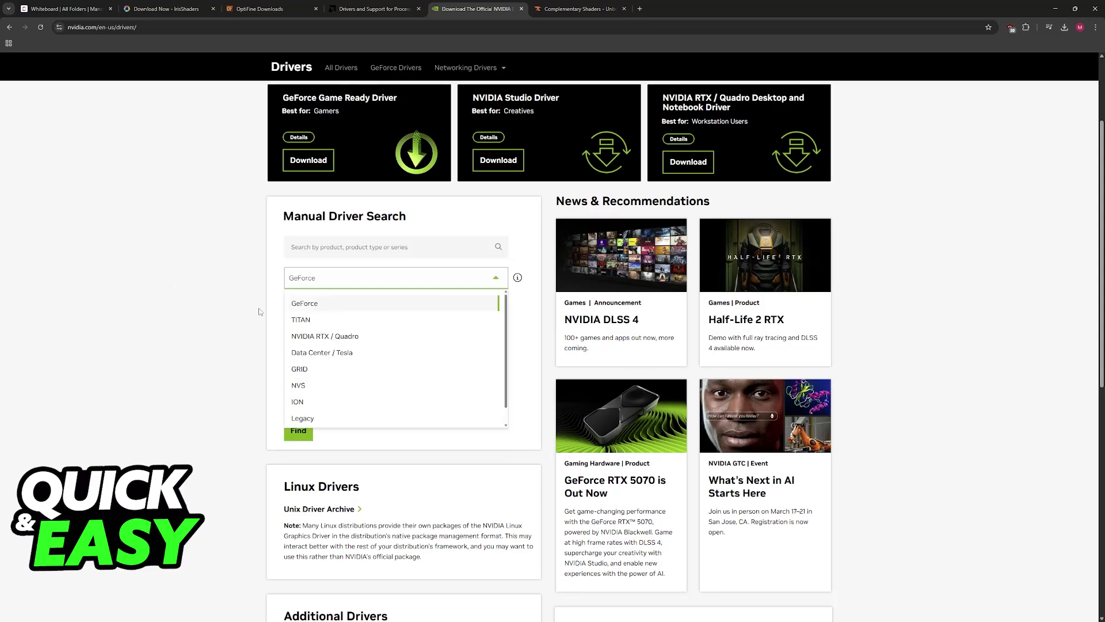
{"action": "left_click", "coordinate": [218, 417]}
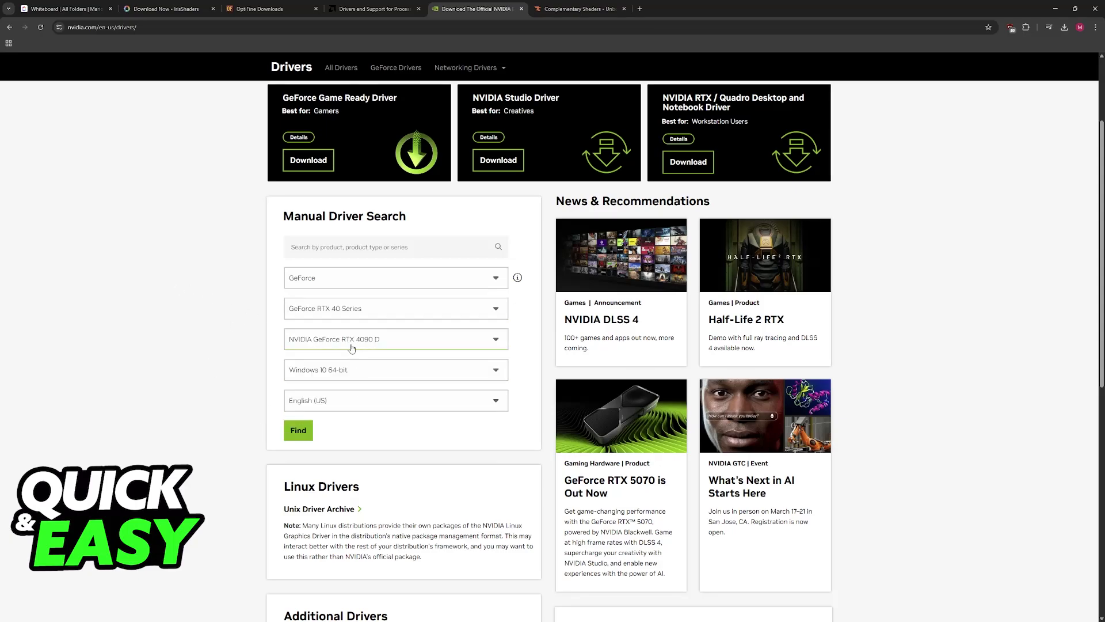
{"action": "left_click", "coordinate": [351, 349]}
{"action": "left_click", "coordinate": [238, 393]}
Check the AMD Radeon RX 7900 XTX in Device Manager, then return to the Complementary Shaders CurseForge page.
{"action": "mouse_move", "coordinate": [727, 621]}
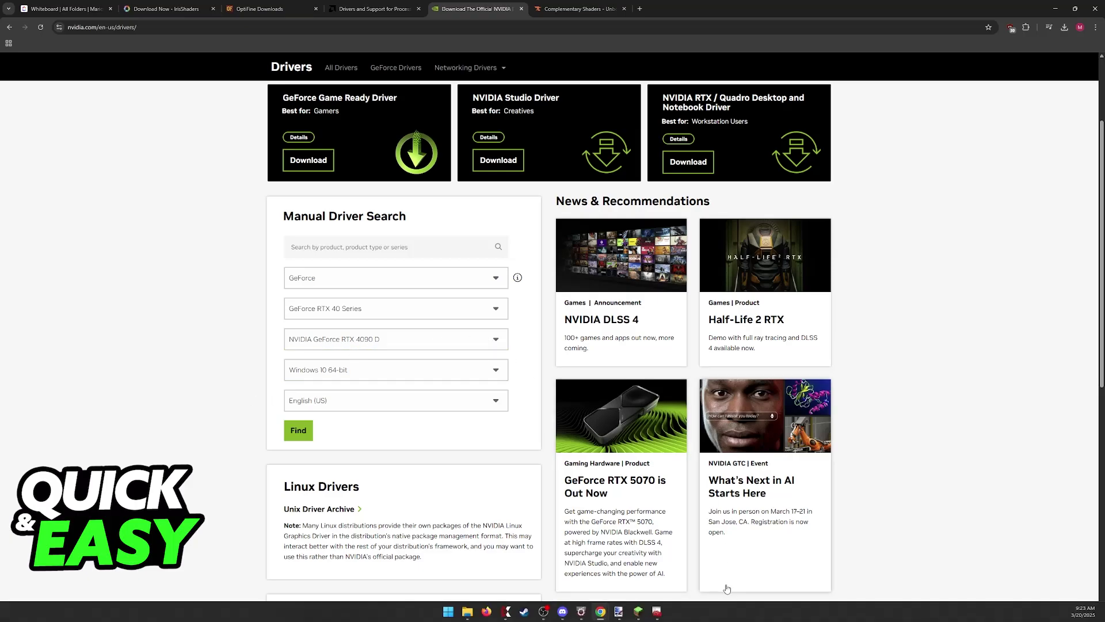
{"action": "left_click", "coordinate": [663, 617]}
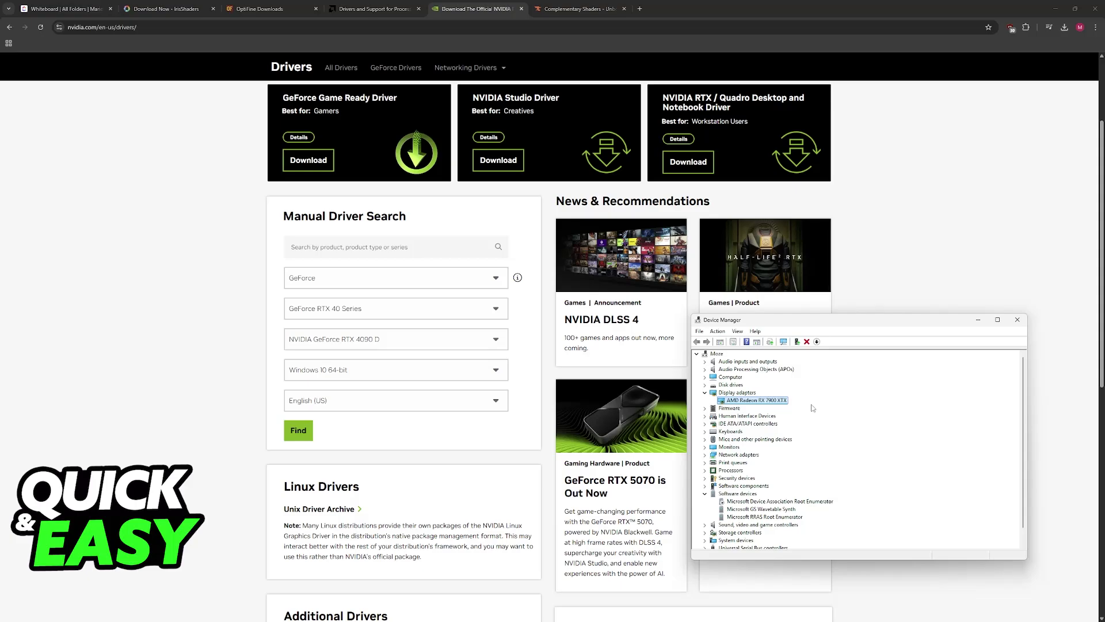
{"action": "left_click", "coordinate": [555, 4]}
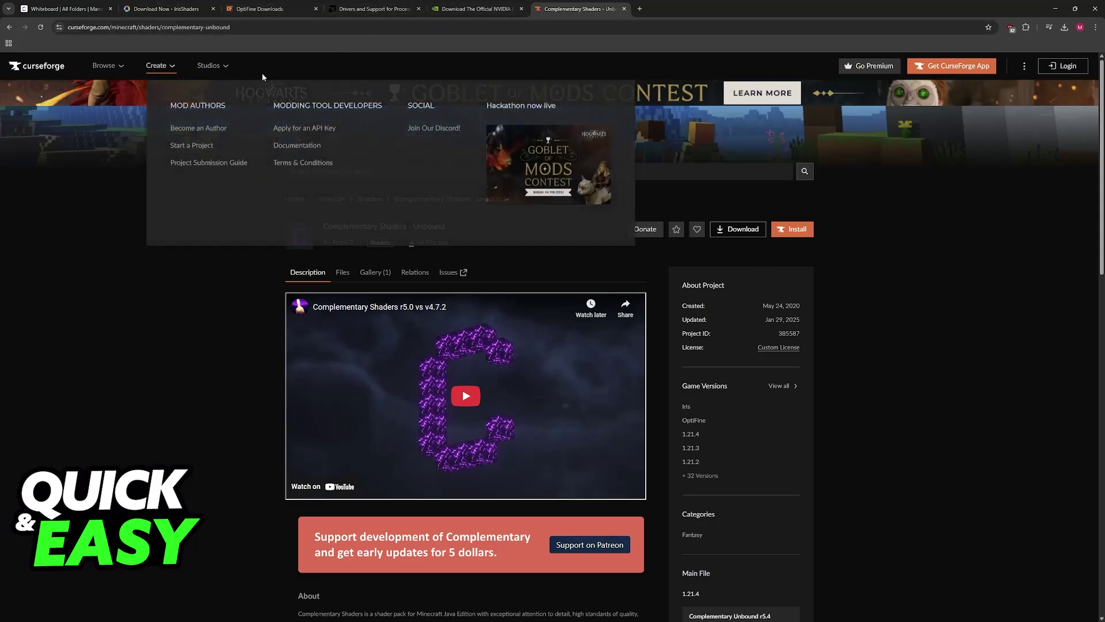
Scroll the Complementary Shaders – Unbound page and highlight its Minecraft 1.19 recent files.
{"action": "scroll", "coordinate": [428, 318], "scroll_direction": "down", "scroll_amount": 1}
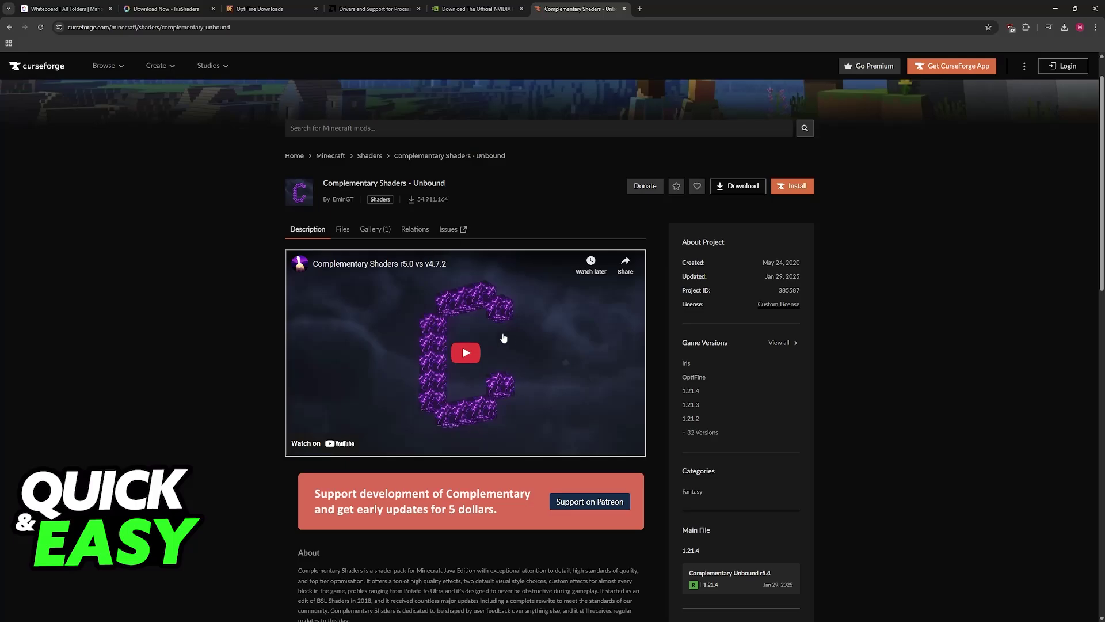
{"action": "scroll", "coordinate": [503, 338], "scroll_direction": "down", "scroll_amount": 8}
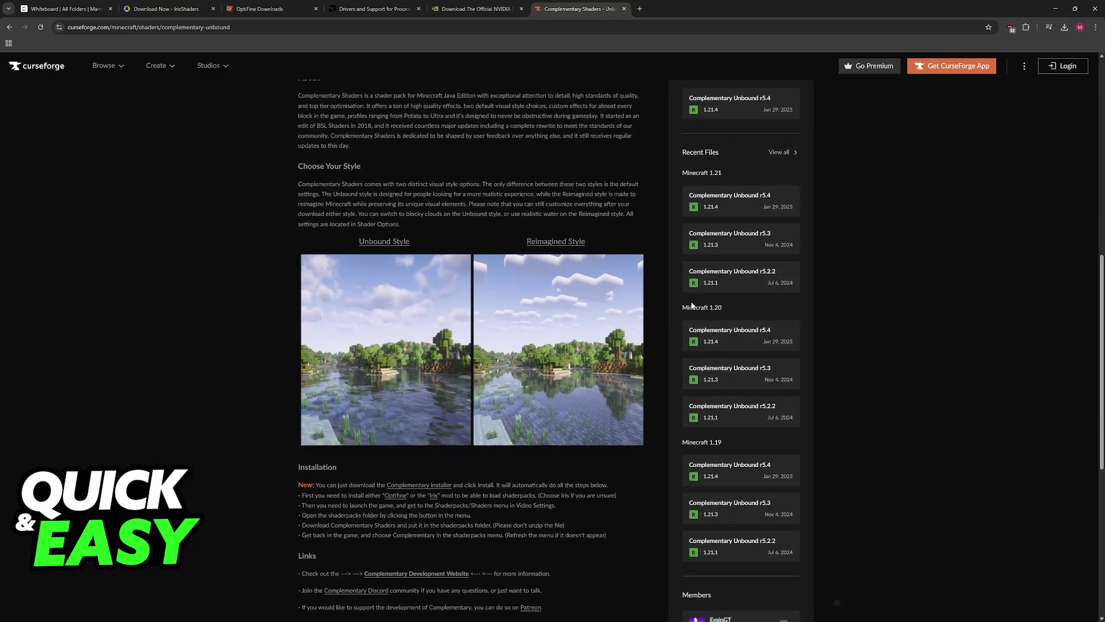
{"action": "left_click_drag", "start_coordinate": [749, 442], "coordinate": [687, 441]}
{"action": "scroll", "coordinate": [799, 562], "scroll_direction": "down", "scroll_amount": 5}
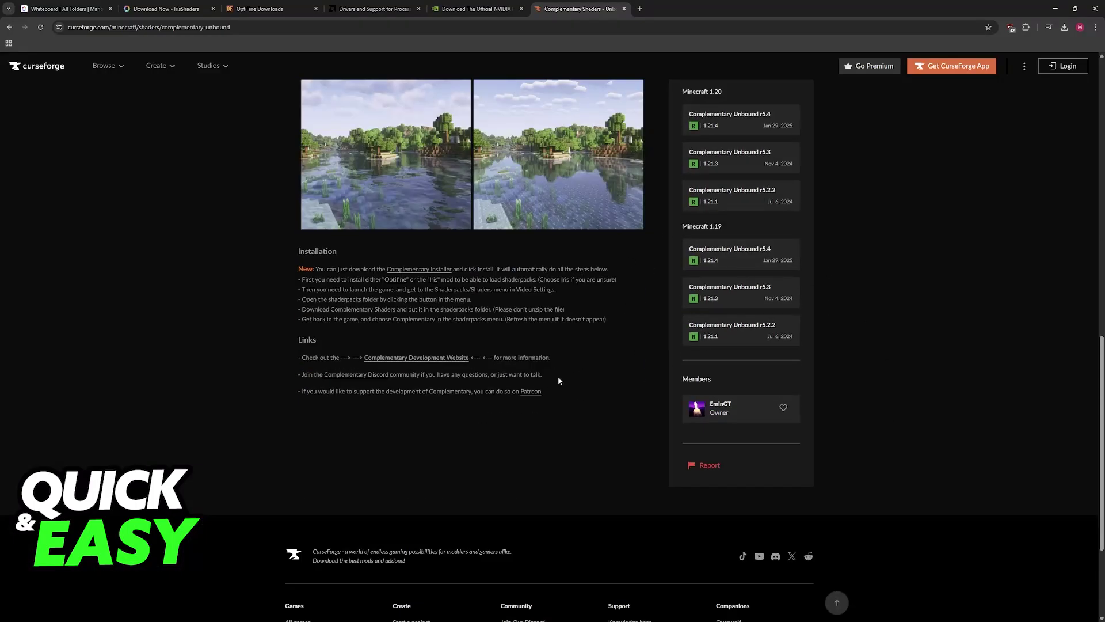
{"action": "scroll", "coordinate": [572, 431], "scroll_direction": "up", "scroll_amount": 4}
{"action": "scroll", "coordinate": [572, 430], "scroll_direction": "up", "scroll_amount": 15}
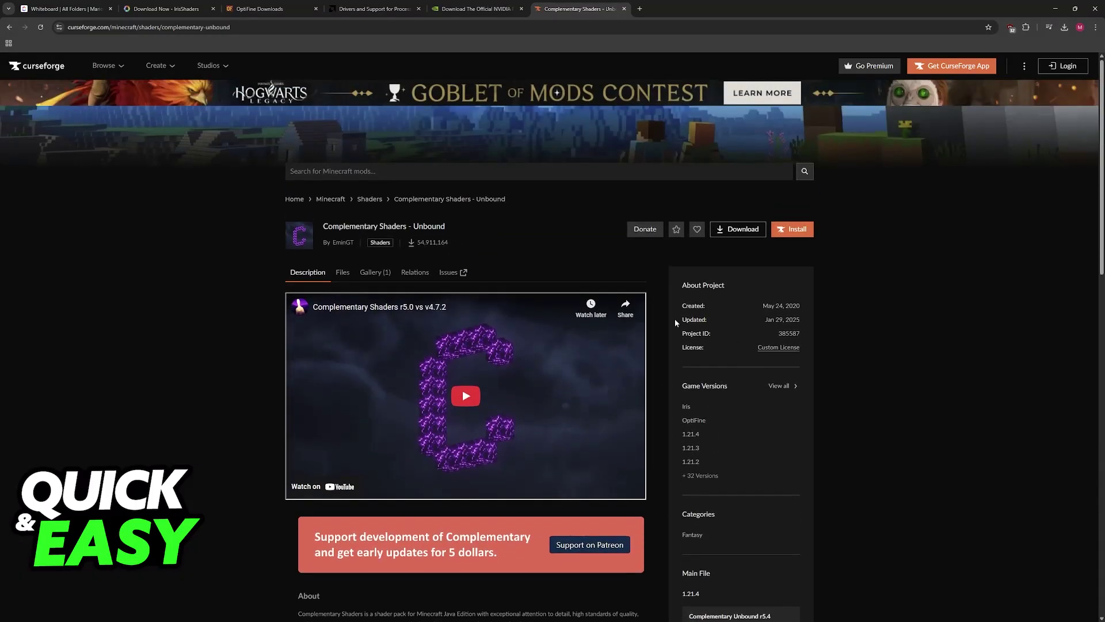
{"action": "scroll", "coordinate": [795, 281], "scroll_direction": "down", "scroll_amount": 8}
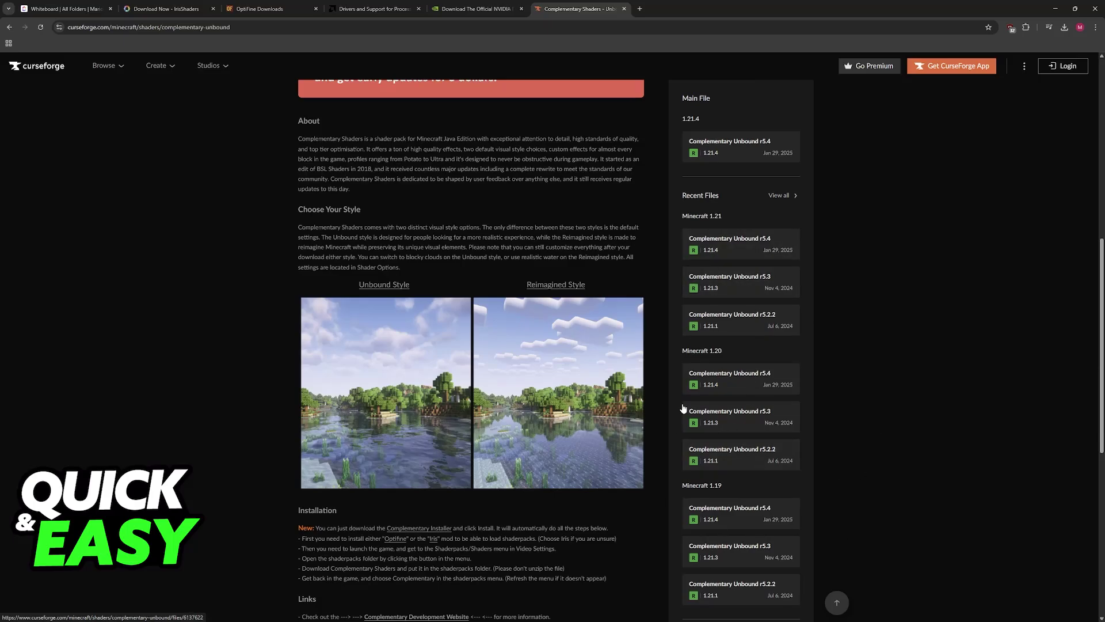
{"action": "scroll", "coordinate": [748, 391], "scroll_direction": "down", "scroll_amount": 3}
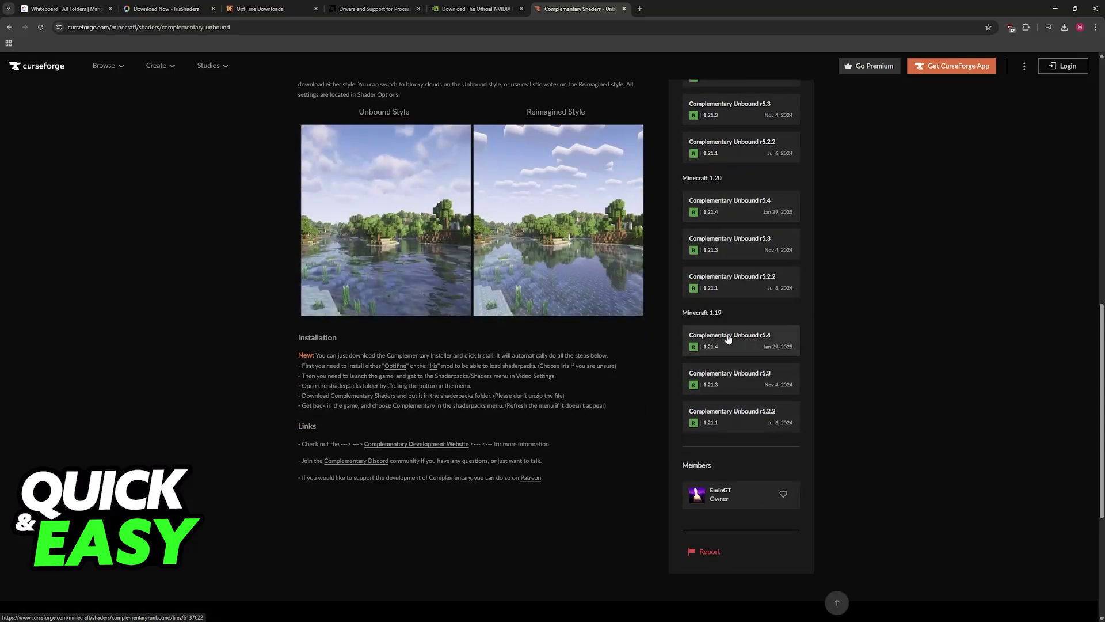
{"action": "scroll", "coordinate": [756, 355], "scroll_direction": "up", "scroll_amount": 5}
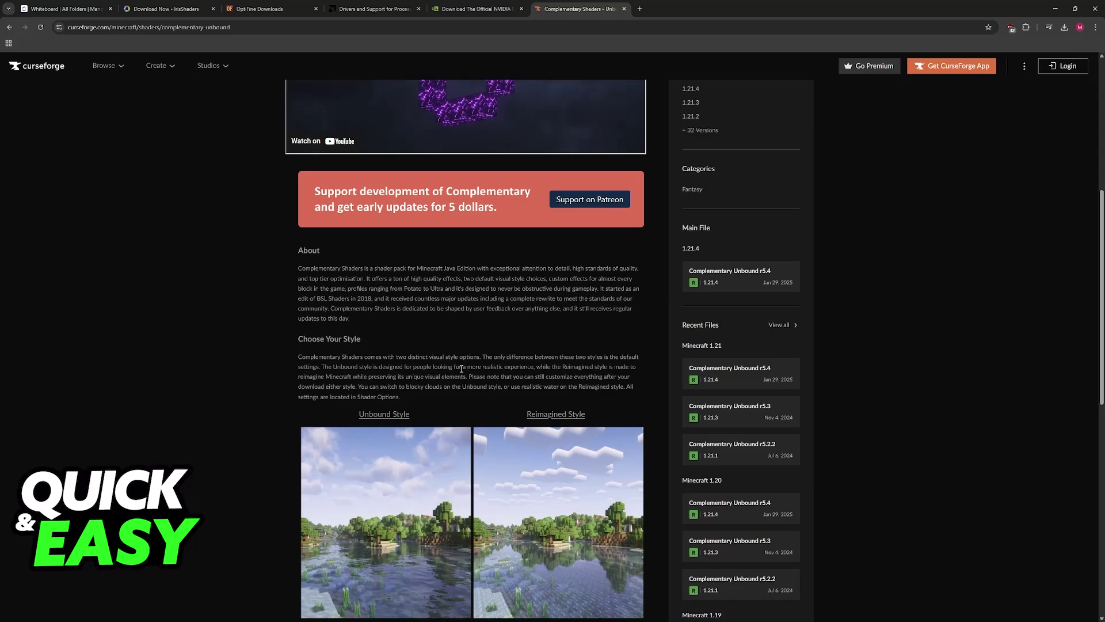
{"action": "scroll", "coordinate": [462, 369], "scroll_direction": "up", "scroll_amount": 5}
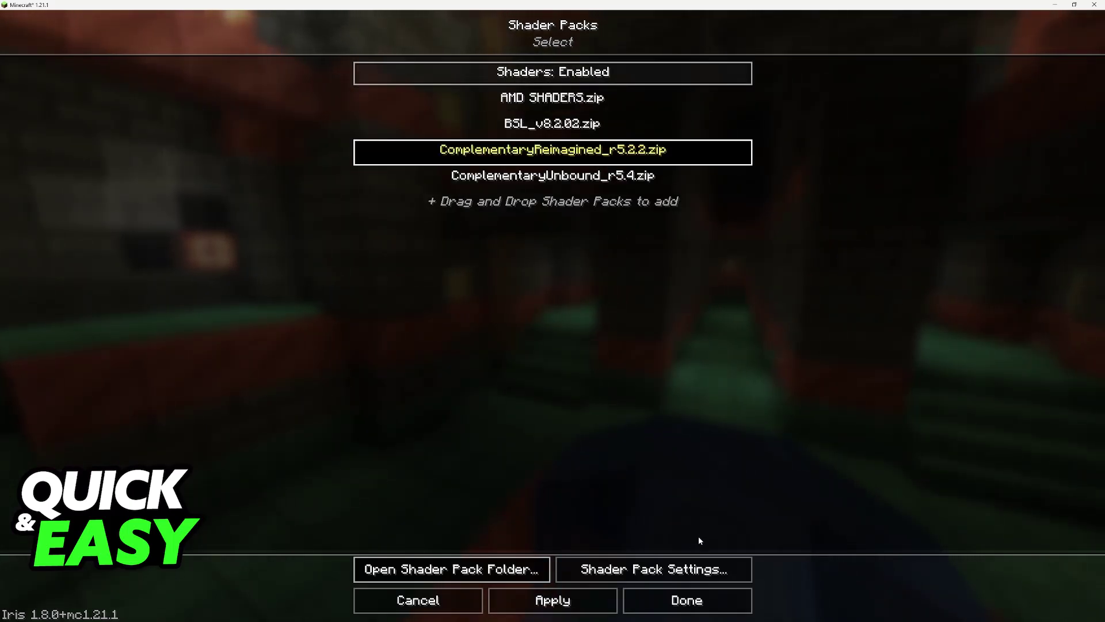
In Complementary Reimagined's Shader Pack Settings, cycle the Profile through the levels until it reads Medium.
{"action": "left_click", "coordinate": [673, 566]}
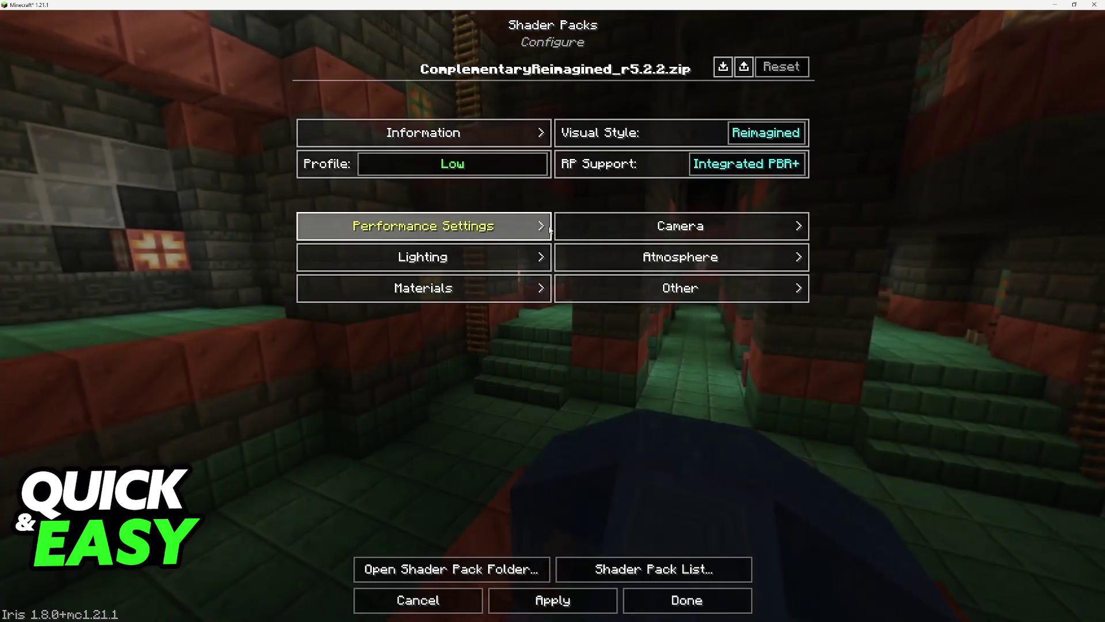
{"action": "left_click", "coordinate": [500, 164]}
{"action": "left_click", "coordinate": [501, 165]}
{"action": "left_click", "coordinate": [501, 166]}
{"action": "left_click", "coordinate": [502, 167]}
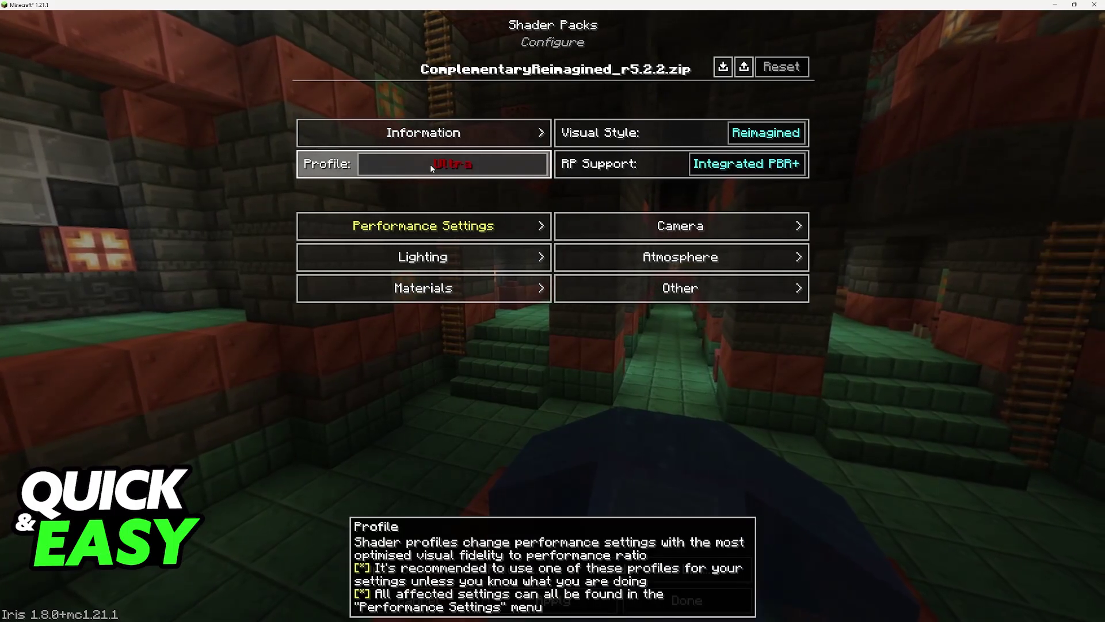
{"action": "left_click", "coordinate": [439, 166]}
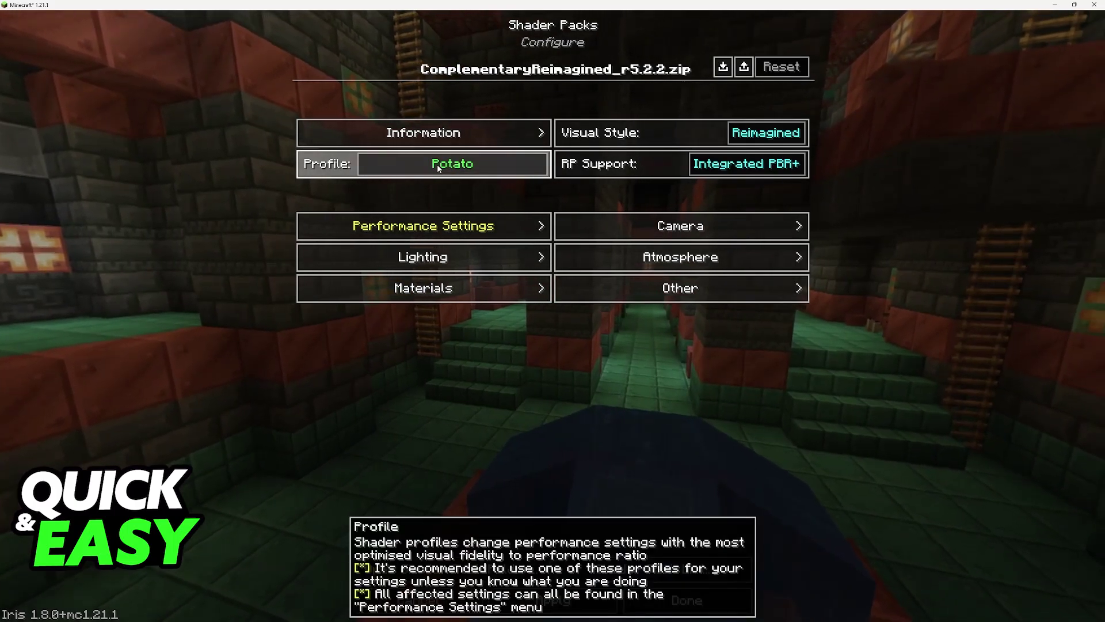
{"action": "left_click", "coordinate": [420, 172]}
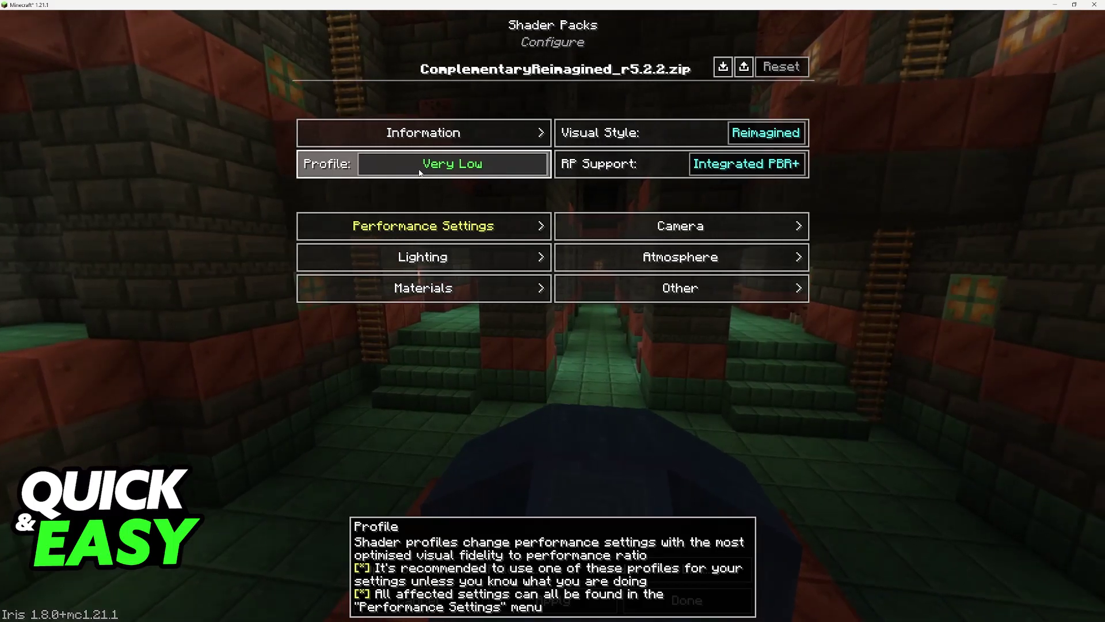
{"action": "left_click", "coordinate": [420, 172]}
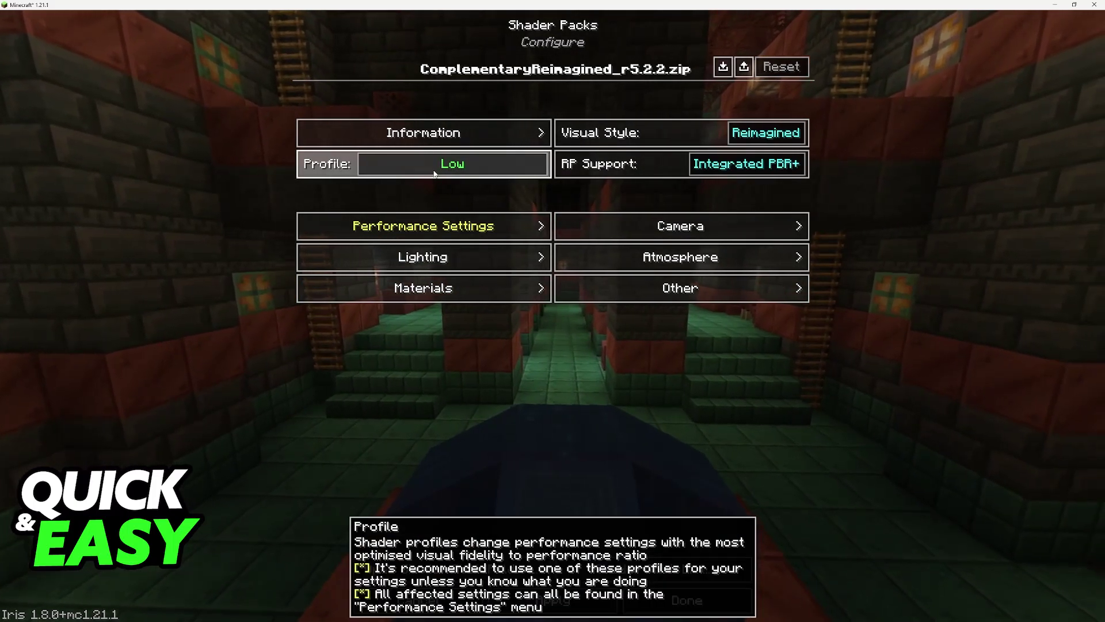
{"action": "left_click", "coordinate": [437, 166]}
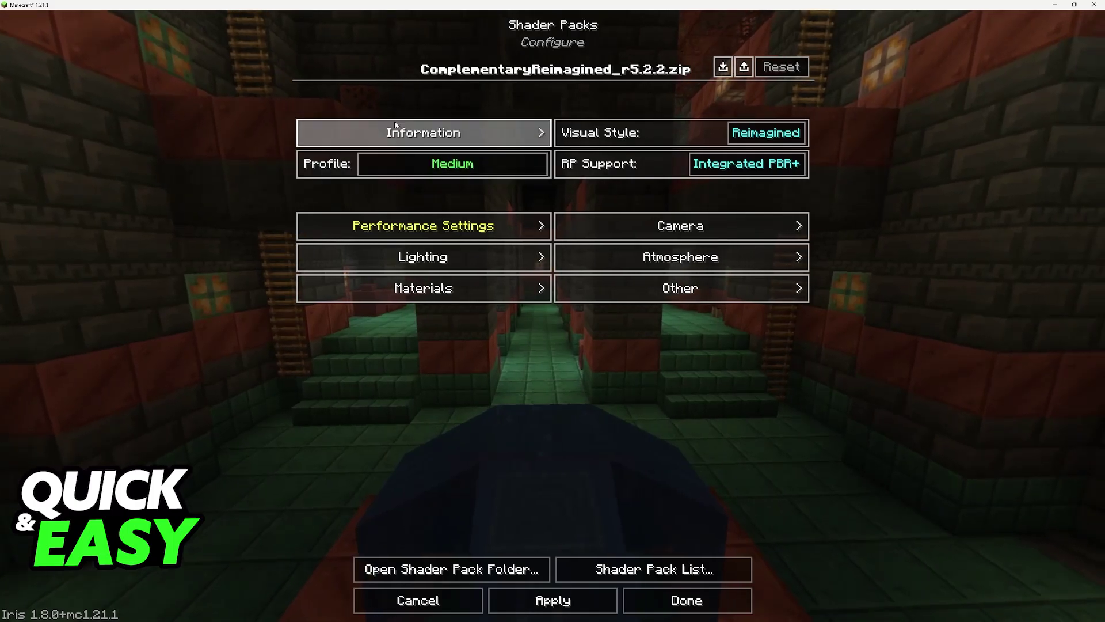
{"action": "left_click", "coordinate": [441, 165]}
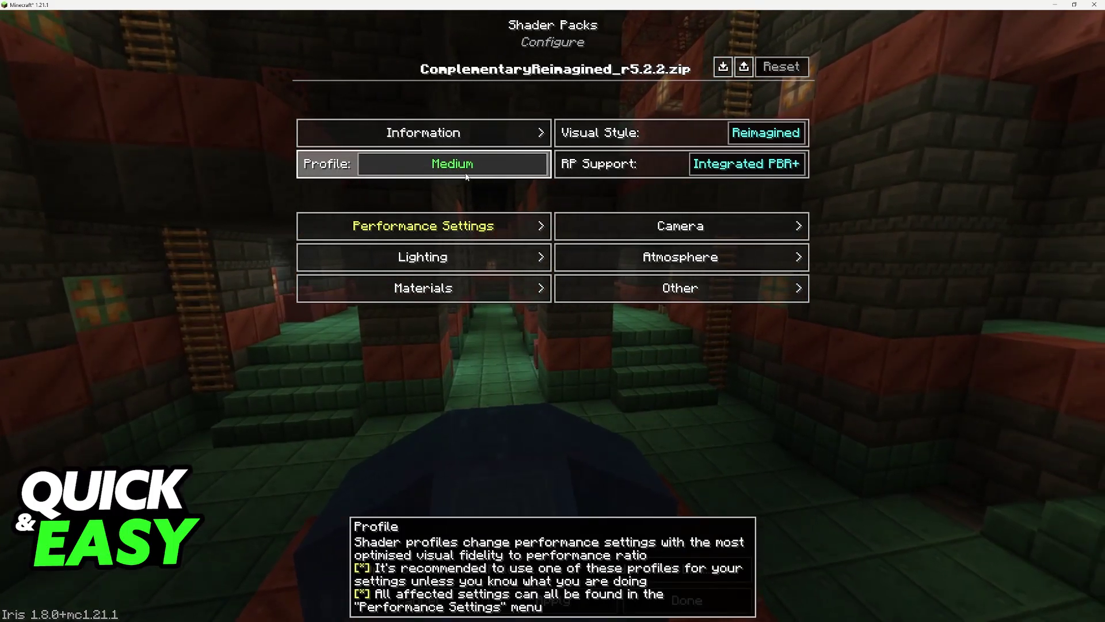
{"action": "left_click", "coordinate": [467, 175]}
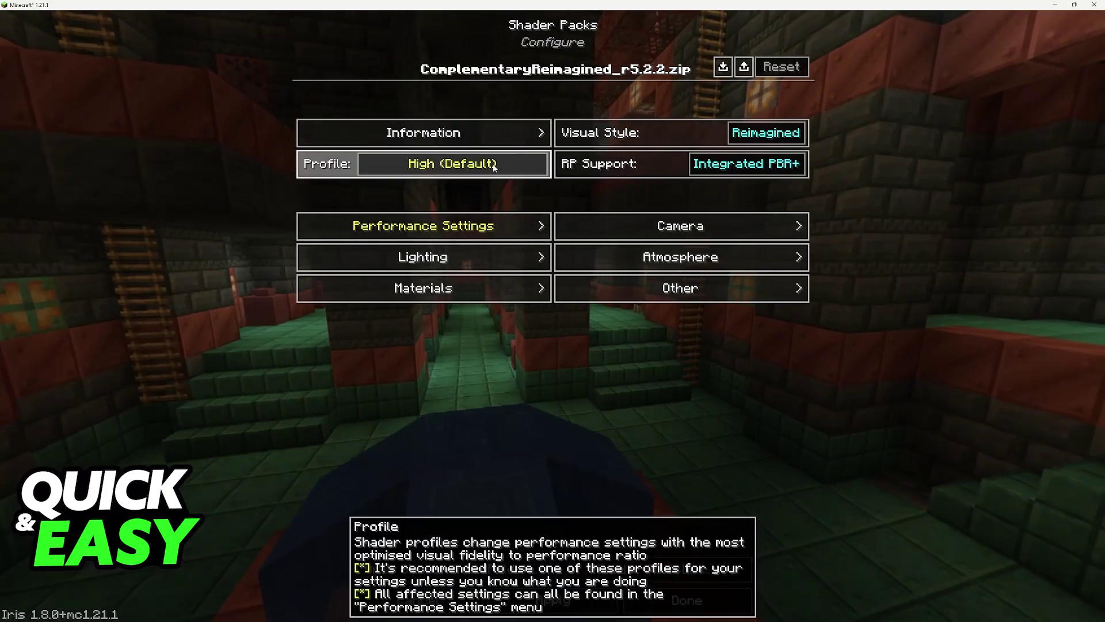
{"action": "left_click", "coordinate": [459, 166]}
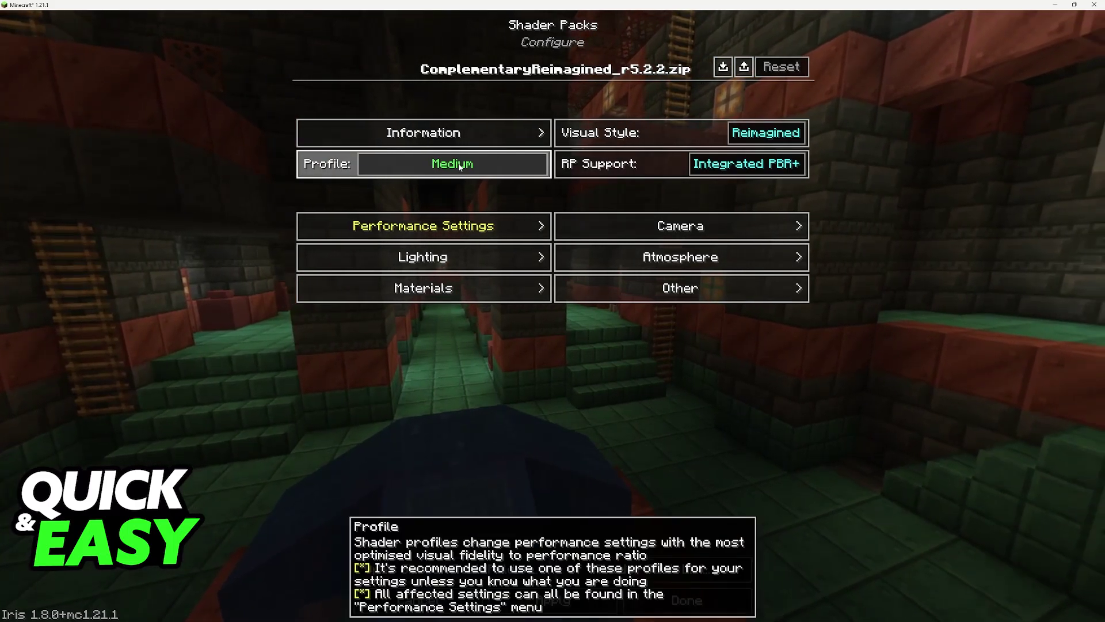
Review the Performance Settings, keep the Medium profile, and back out to the title screen.
{"action": "left_click", "coordinate": [460, 224]}
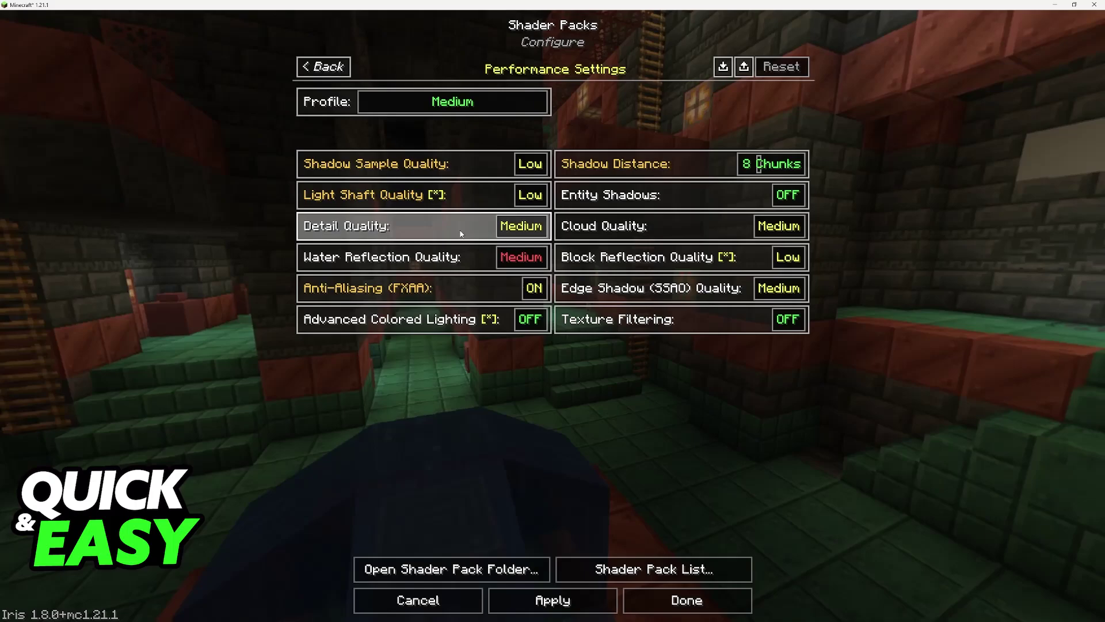
{"action": "mouse_move", "coordinate": [550, 272]}
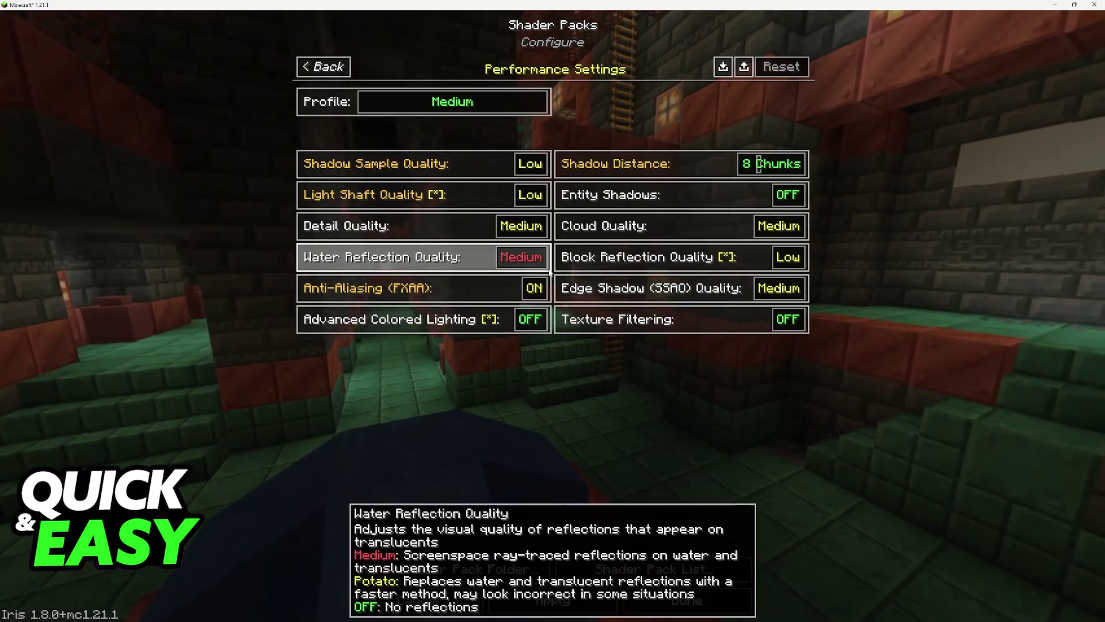
{"action": "left_click", "coordinate": [720, 599]}
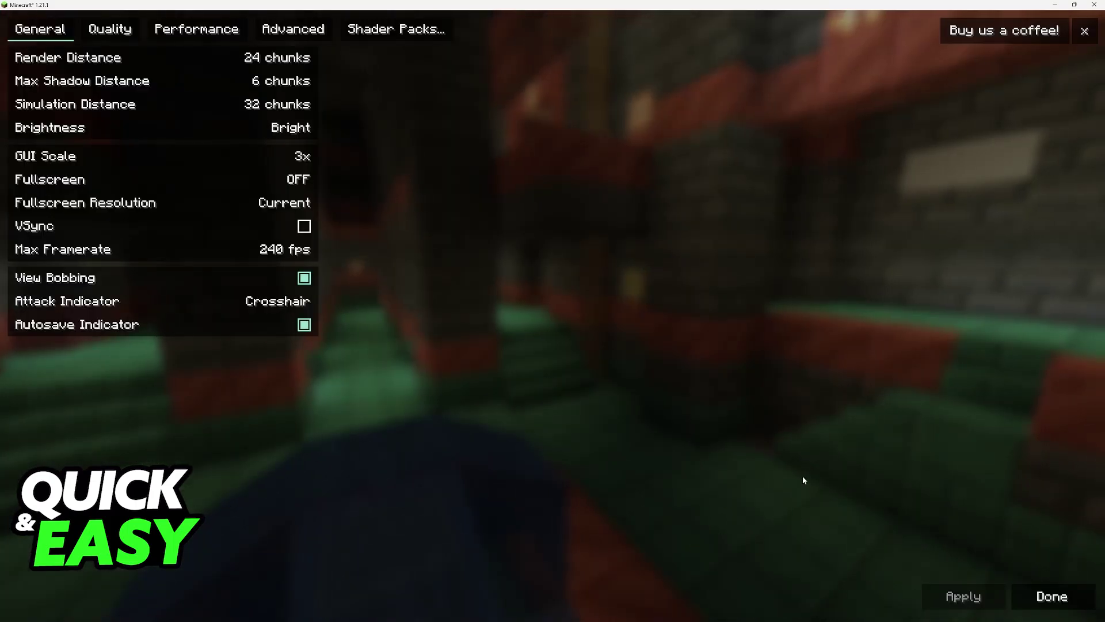
{"action": "key", "text": "Escape"}
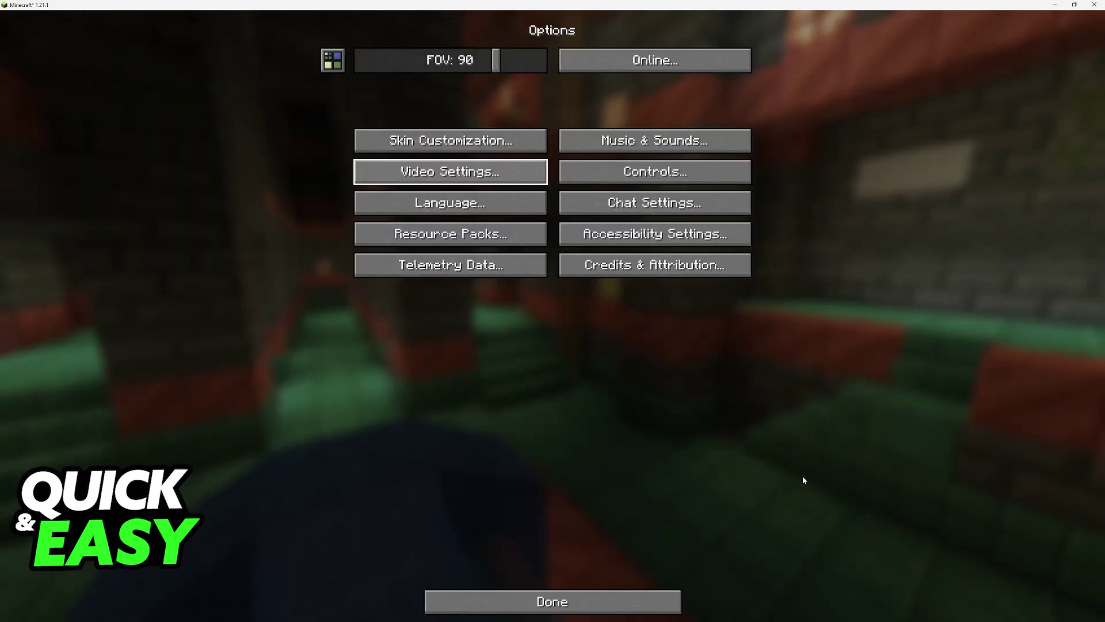
{"action": "key", "text": "Escape"}
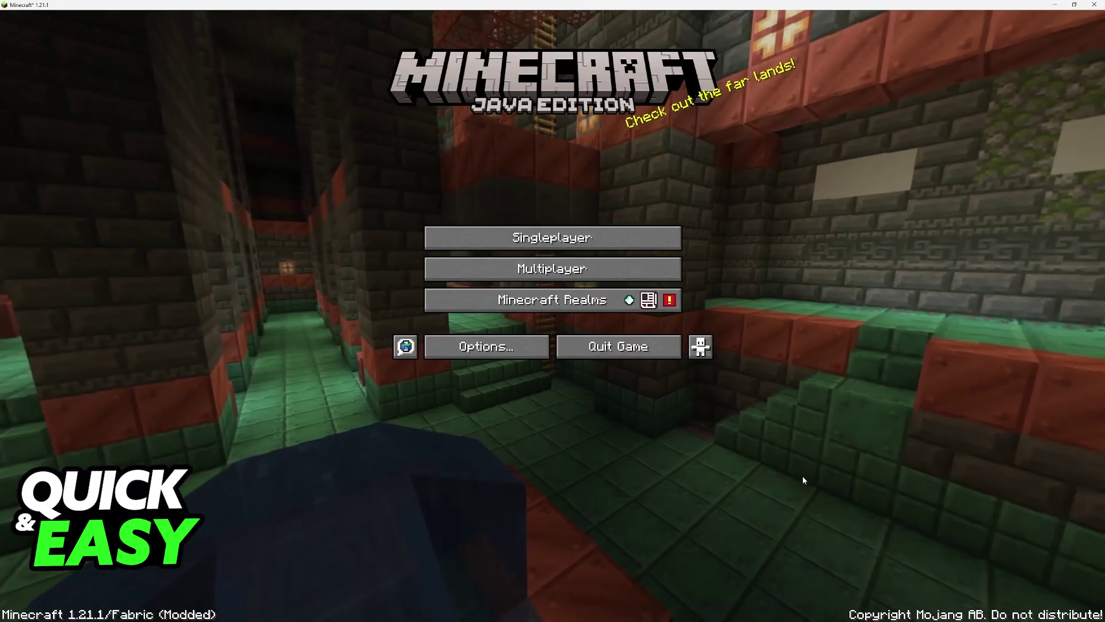